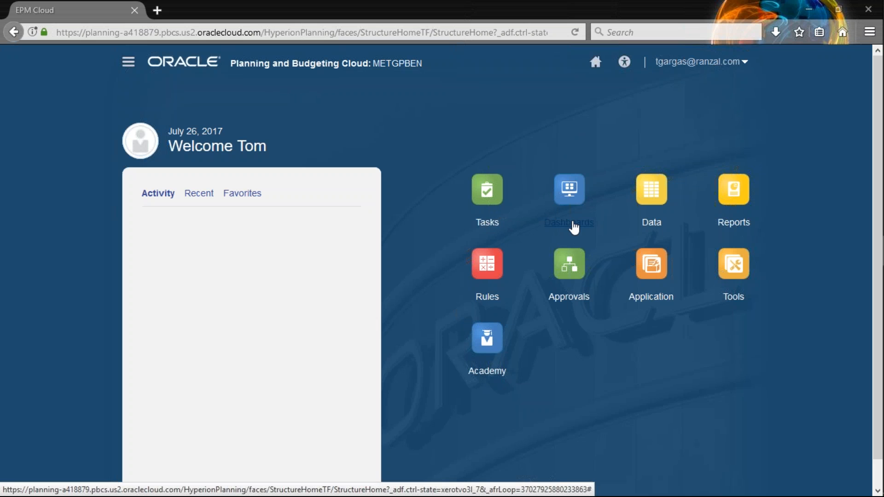
Open the Admin Inputs for Premium Rates form from the Data Entry list to view its yearly rates
click(651, 224)
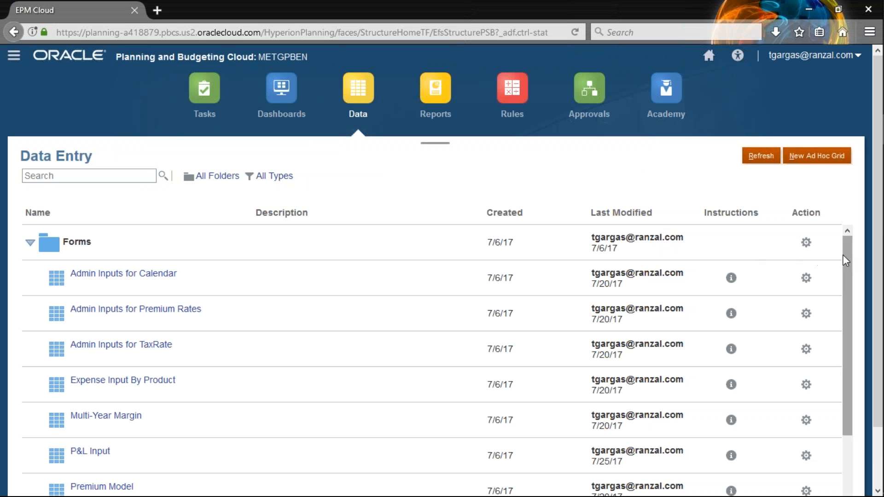
mouse_move(848, 260)
mouse_down()
mouse_move(851, 304)
mouse_move(847, 257)
mouse_up()
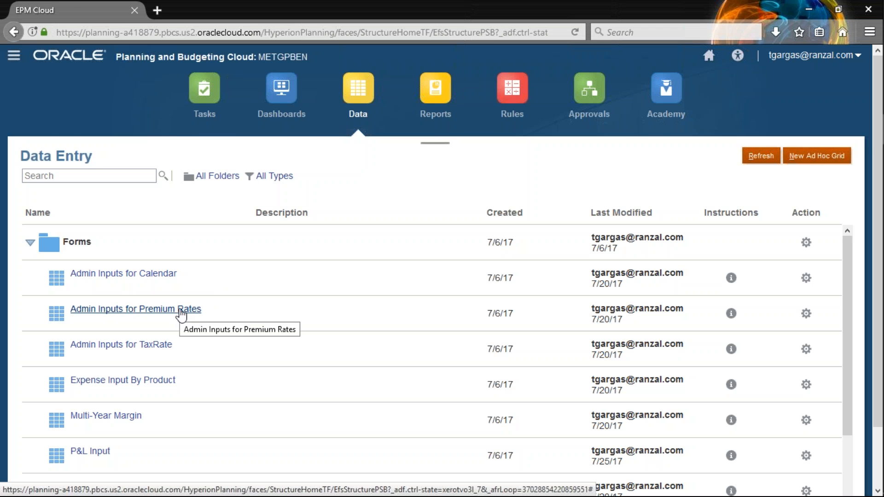
click(181, 315)
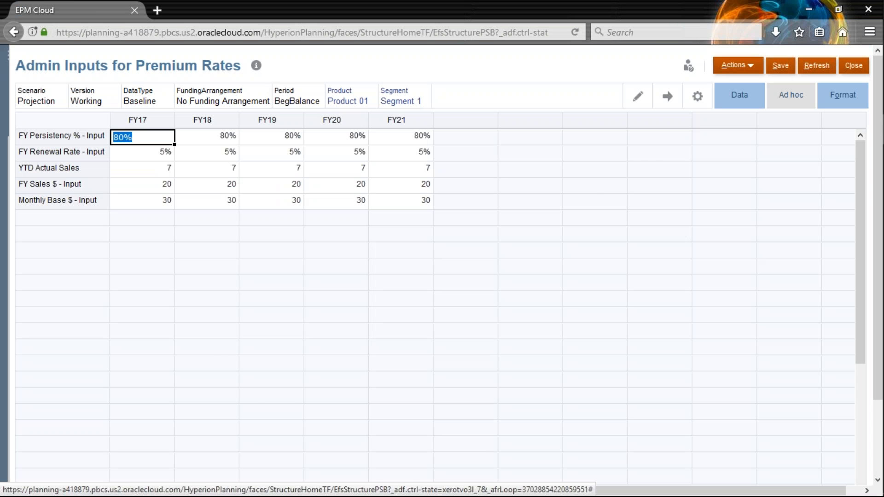
click(182, 314)
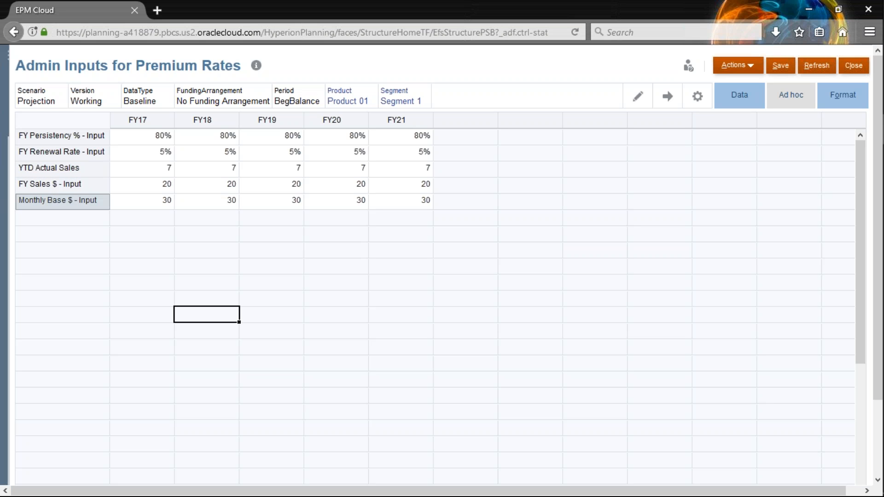
View the available Product and Segment members for the premium rates form, cancelling both selections
click(347, 101)
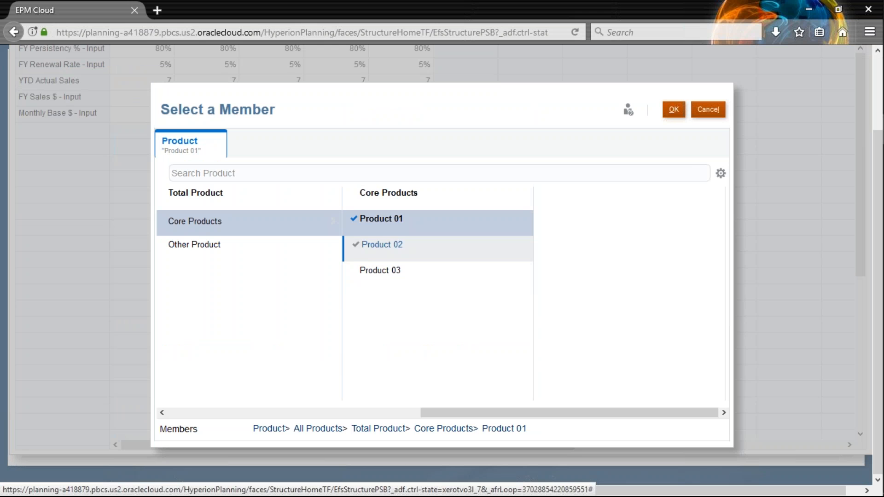
click(719, 110)
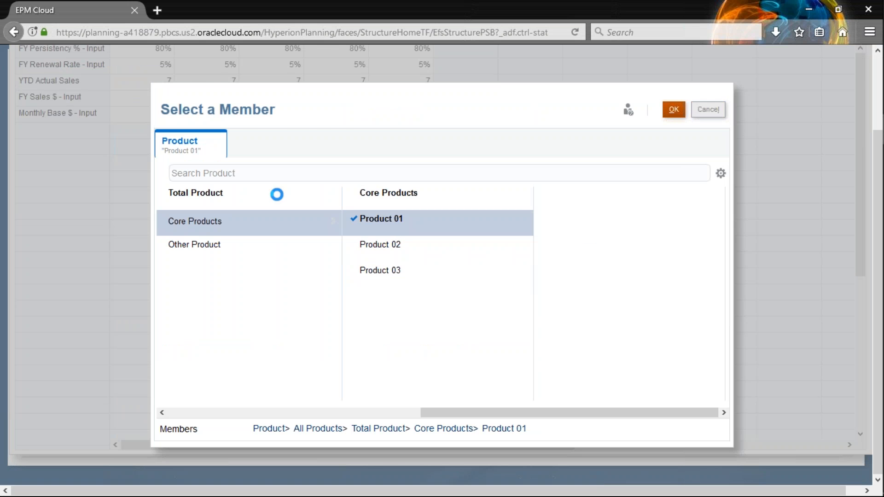
click(396, 92)
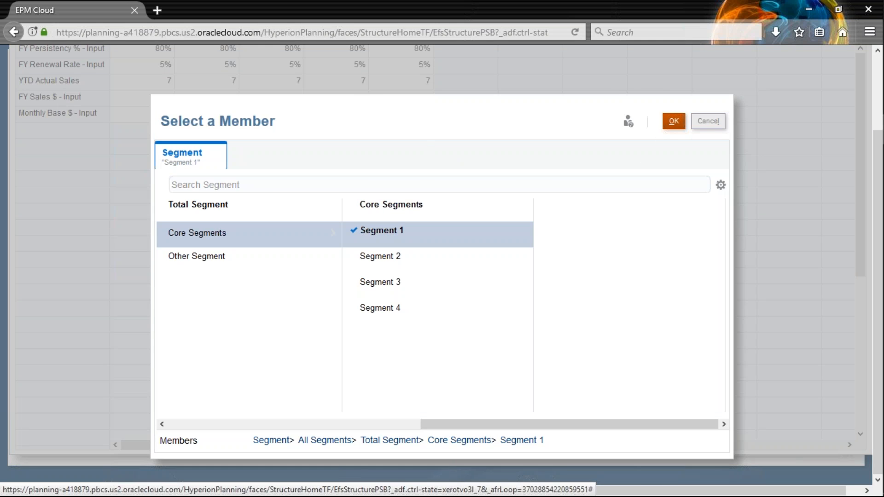
click(707, 123)
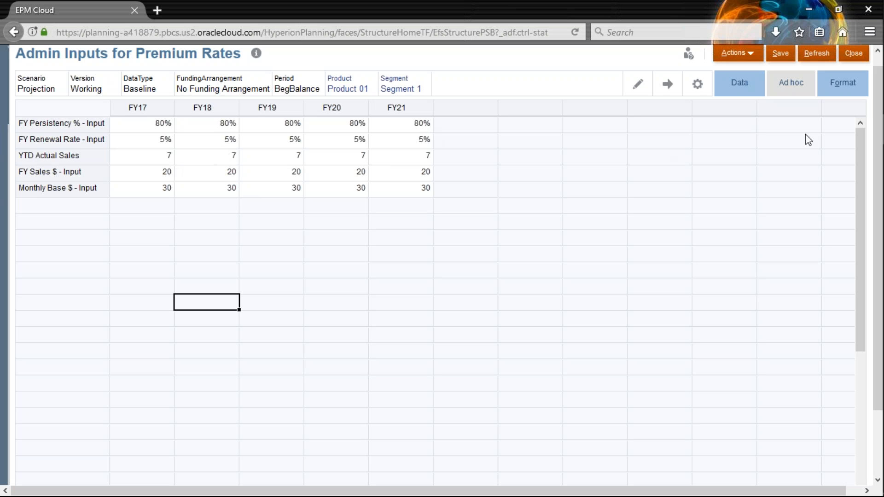
Close the premium rates form and view the Admin Inputs for TaxRate form, closing it after review
click(854, 53)
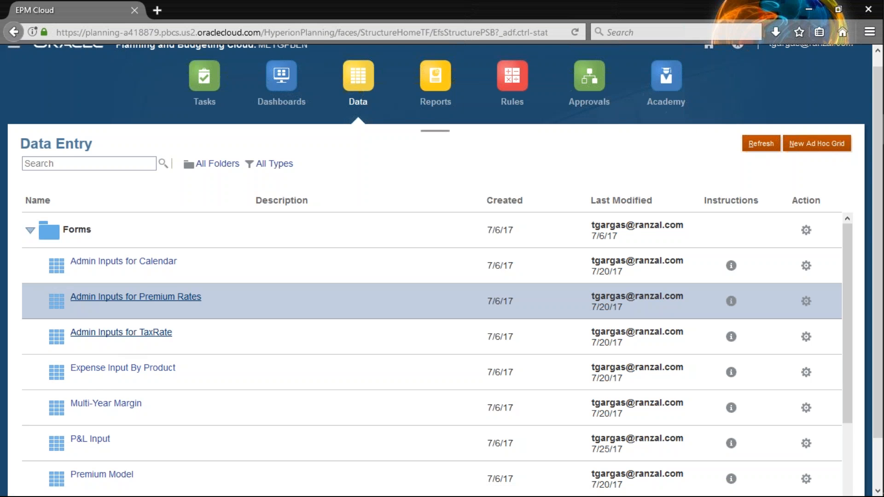
click(138, 332)
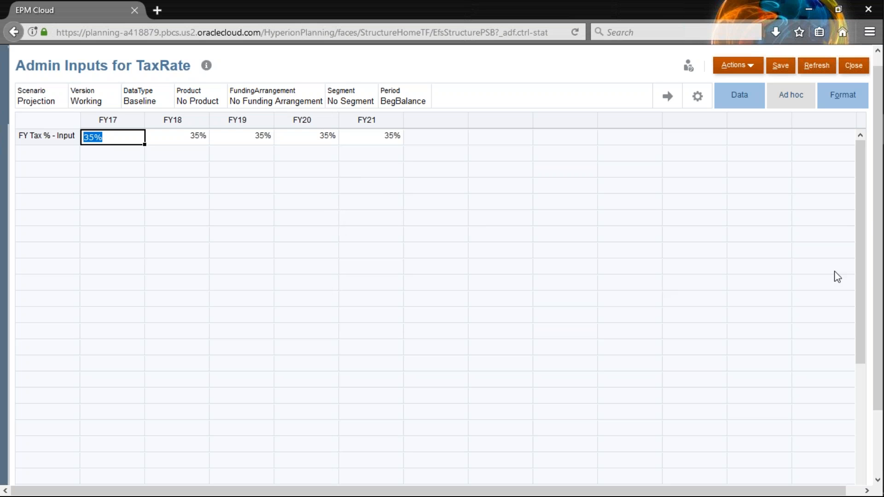
click(853, 65)
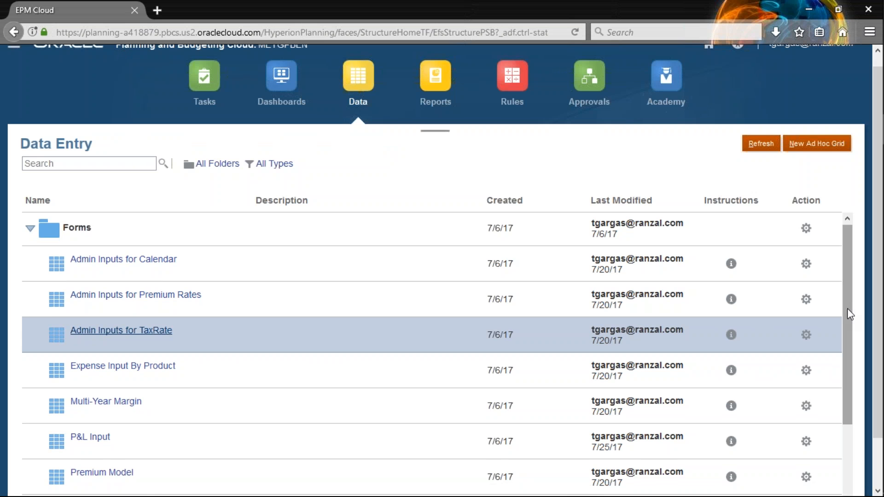
Open the Premium Model form from the Data Entry forms list
scroll(844, 324, down, 1)
drag(844, 328, 846, 379)
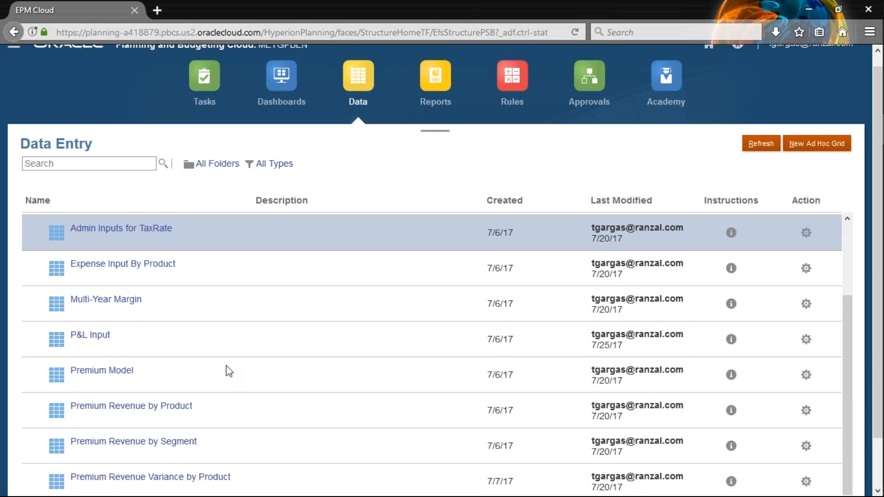
click(96, 373)
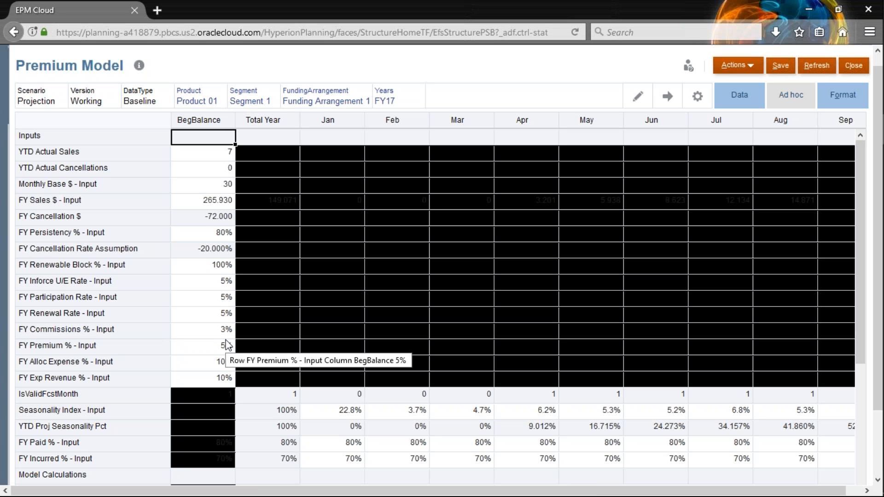
Examine the Premium Model inputs, including YTD Actual Sales, Monthly Base $, FY Sales $ and the January Seasonality Index
scroll(215, 340, down, 3)
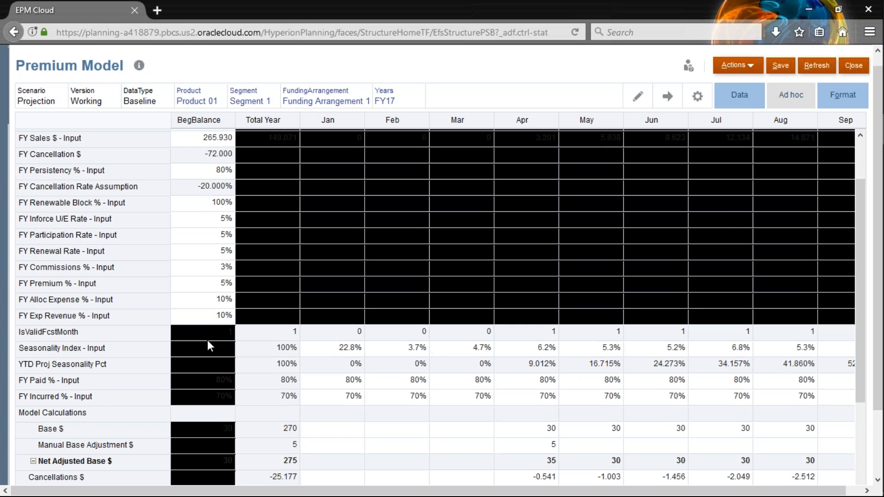
scroll(207, 340, up, 3)
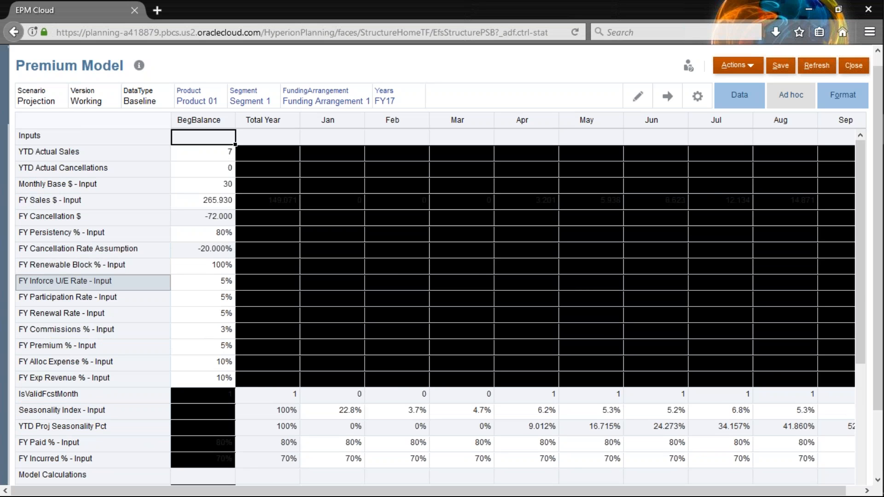
scroll(92, 258, down, 3)
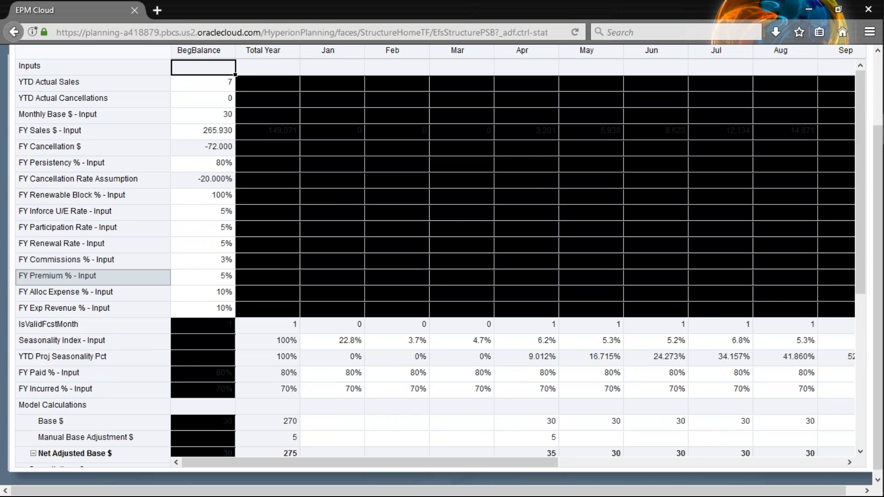
scroll(92, 272, up, 3)
scroll(92, 263, down, 3)
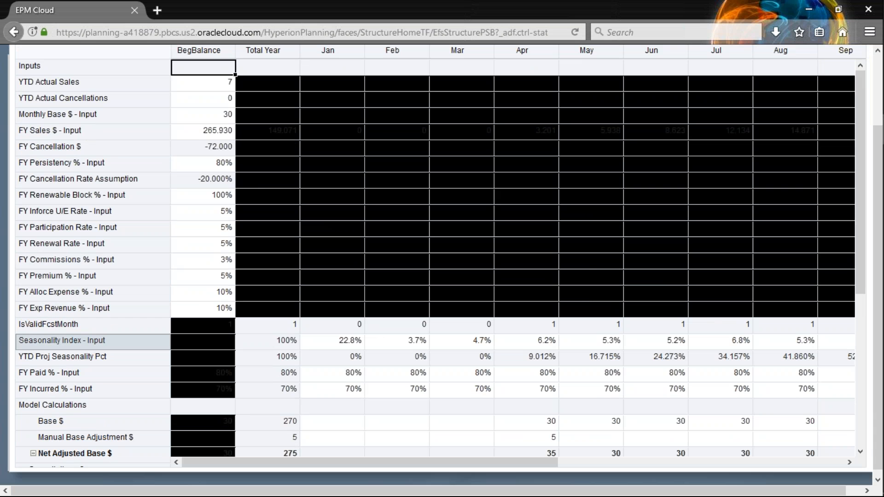
click(197, 83)
key(Return)
double_click(208, 119)
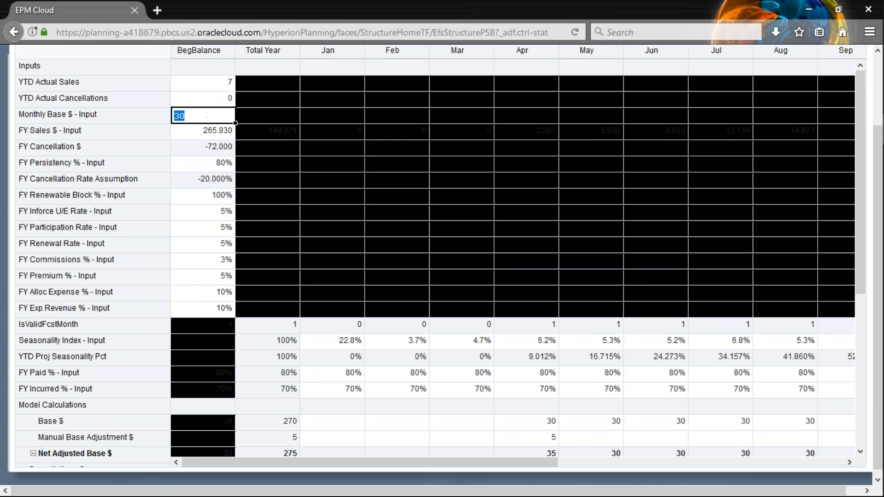
double_click(213, 137)
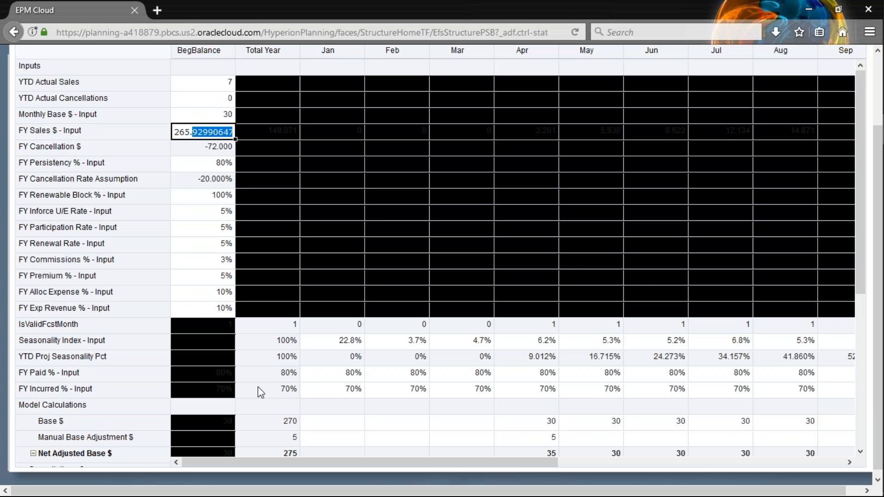
scroll(253, 390, down, 3)
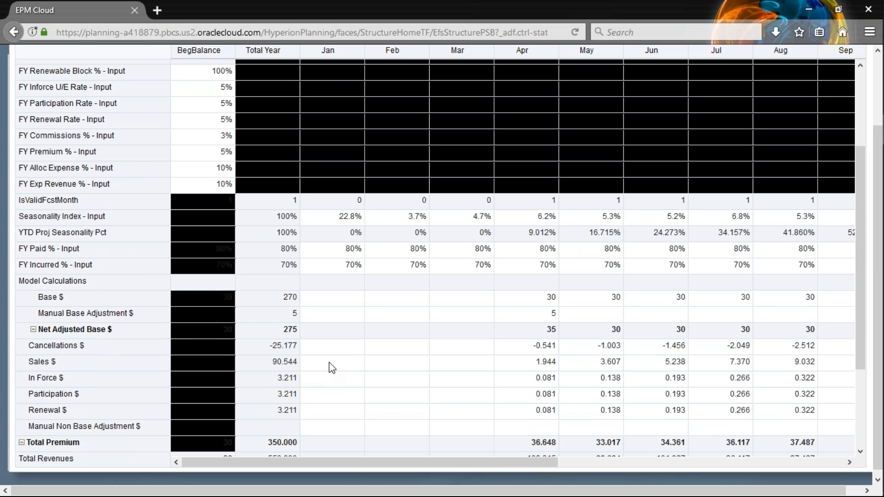
double_click(351, 217)
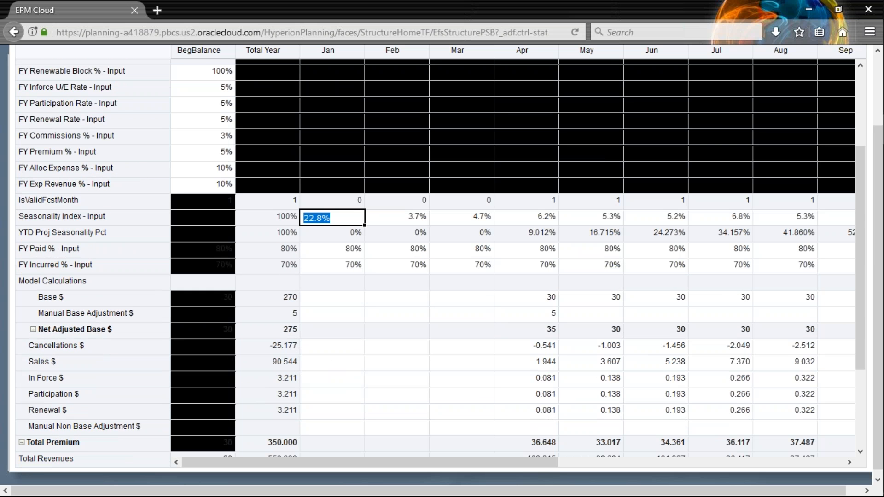
Inspect the April model calculations for Base $, Manual Base Adjustment $, Net Adjusted Base $ and Total Premium
scroll(374, 290, down, 3)
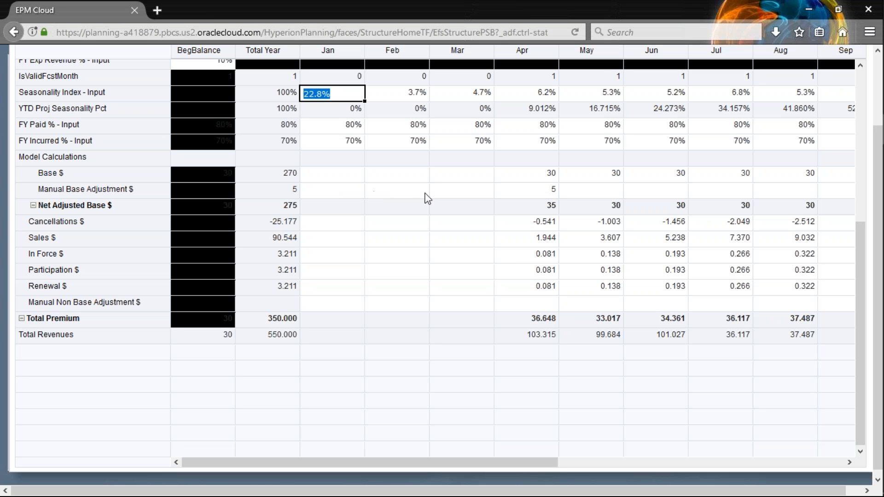
click(555, 196)
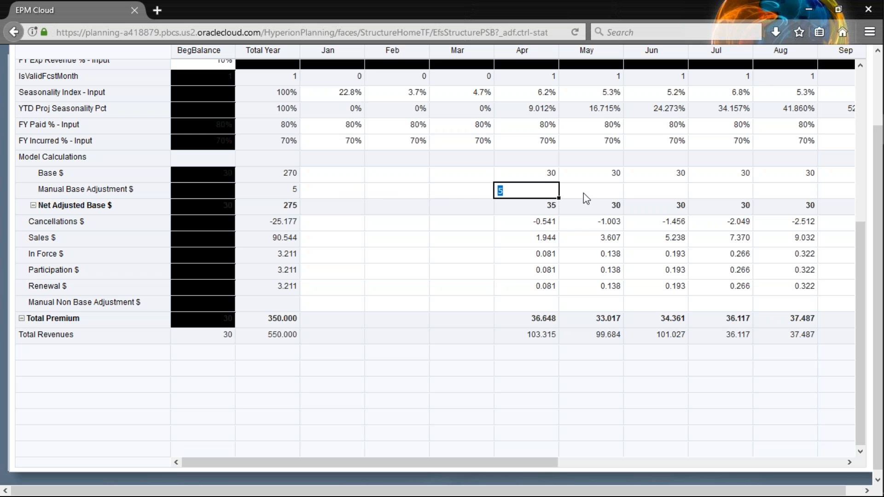
key(Up)
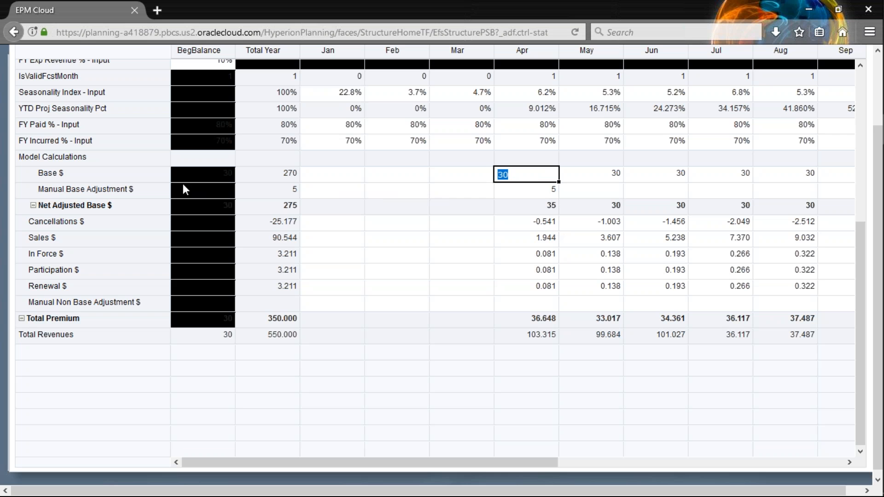
click(138, 177)
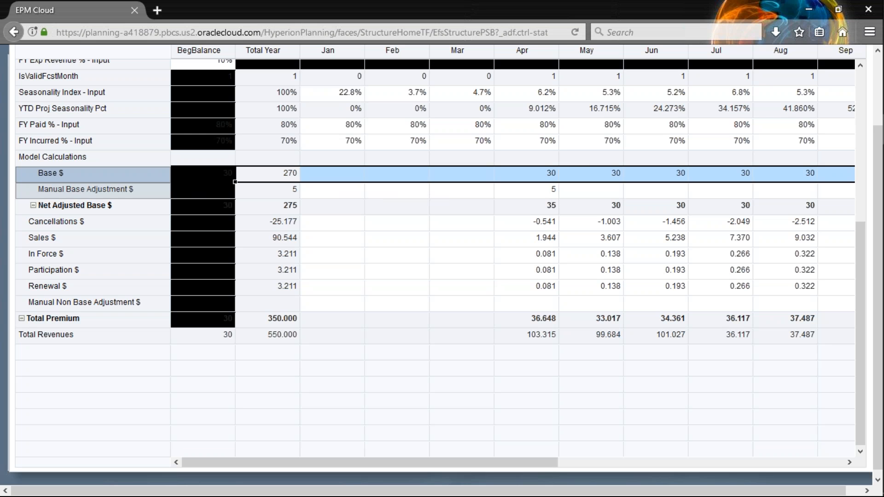
click(529, 175)
click(80, 193)
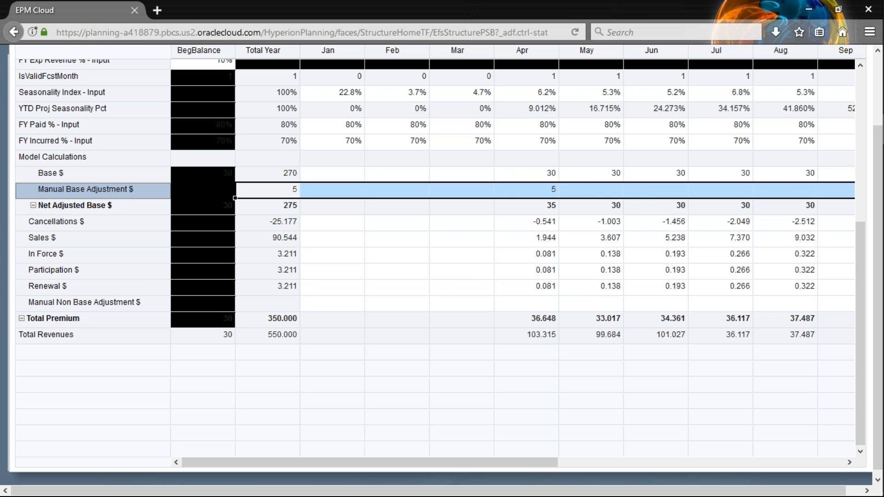
click(529, 175)
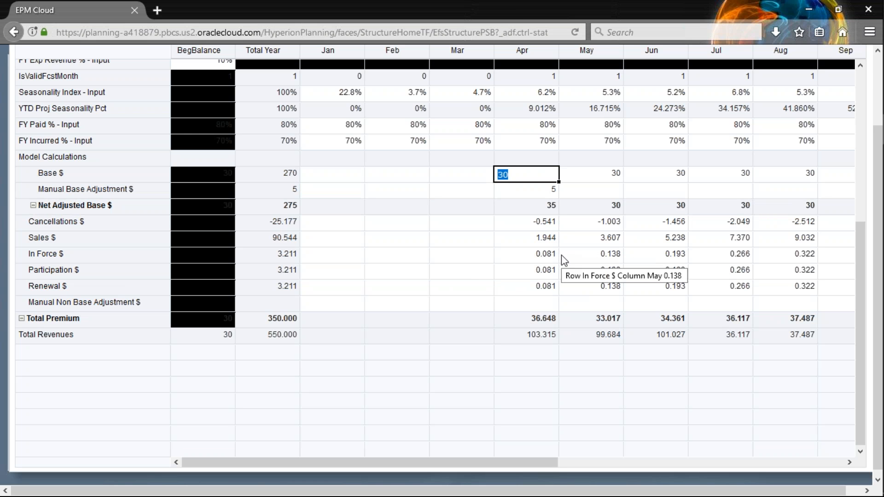
key(Down)
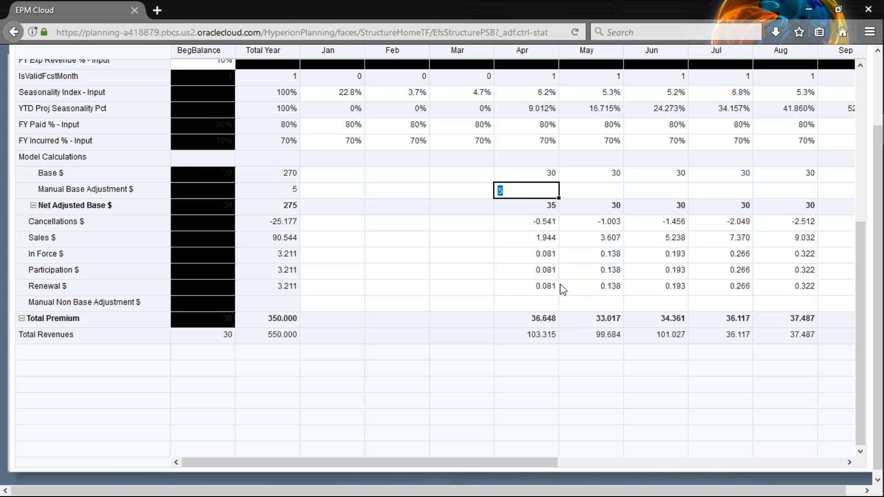
click(551, 207)
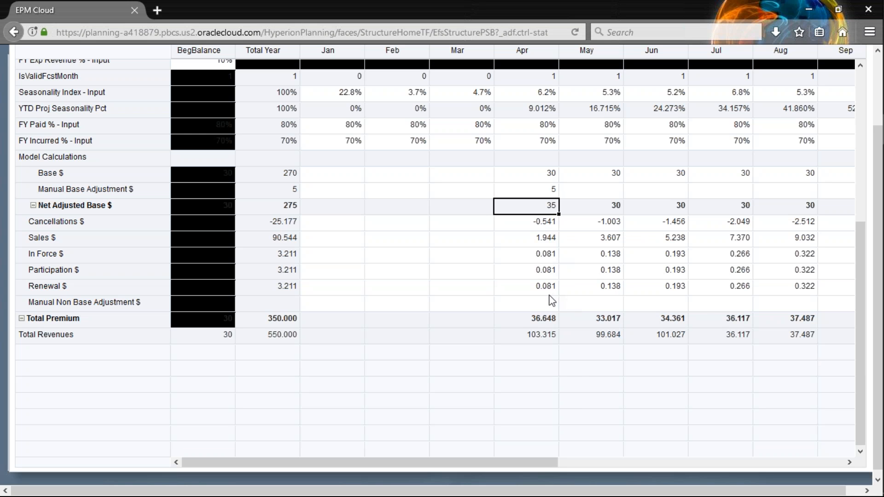
click(551, 320)
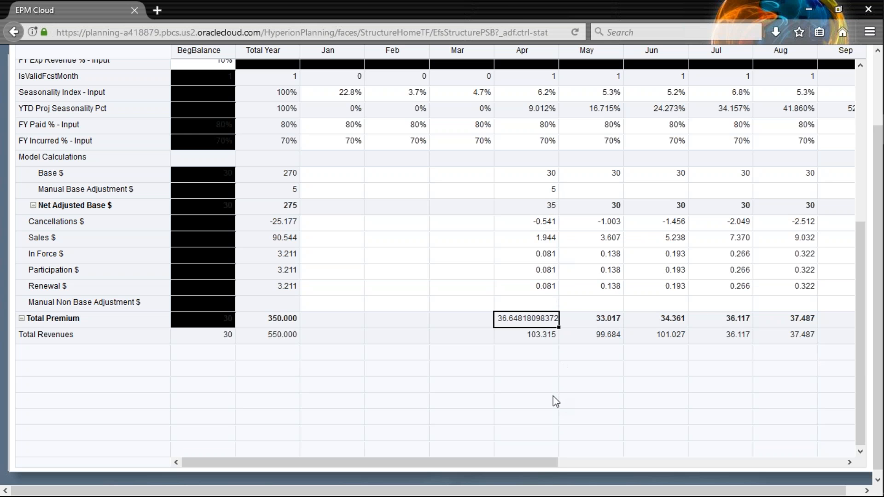
Compare the Premium Model's input assumptions with the calculated Total Premium row
scroll(554, 397, up, 2)
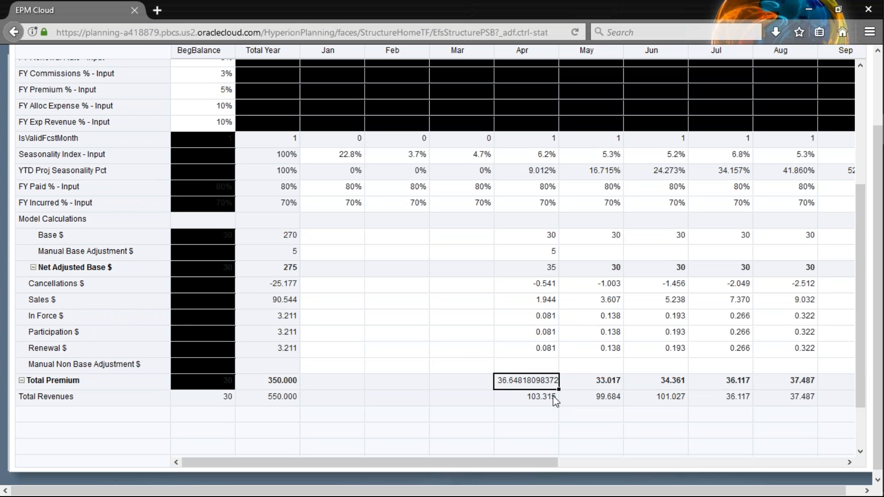
scroll(554, 402, up, 3)
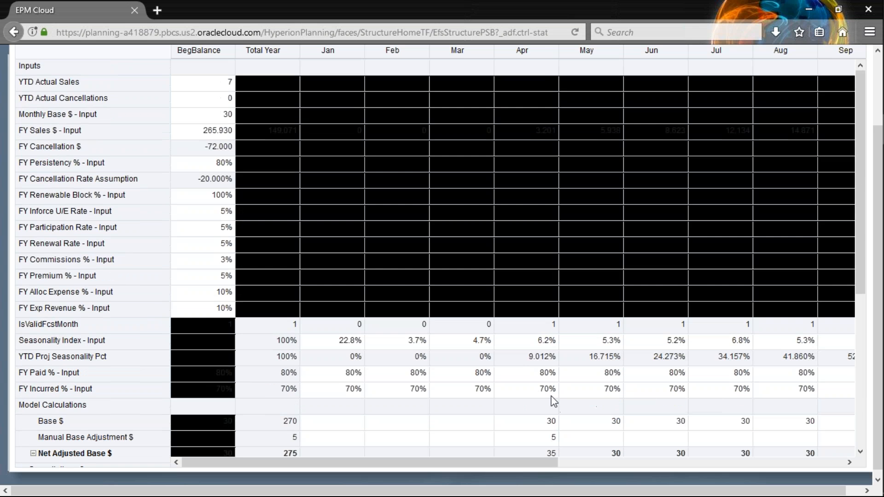
scroll(502, 352, down, 4)
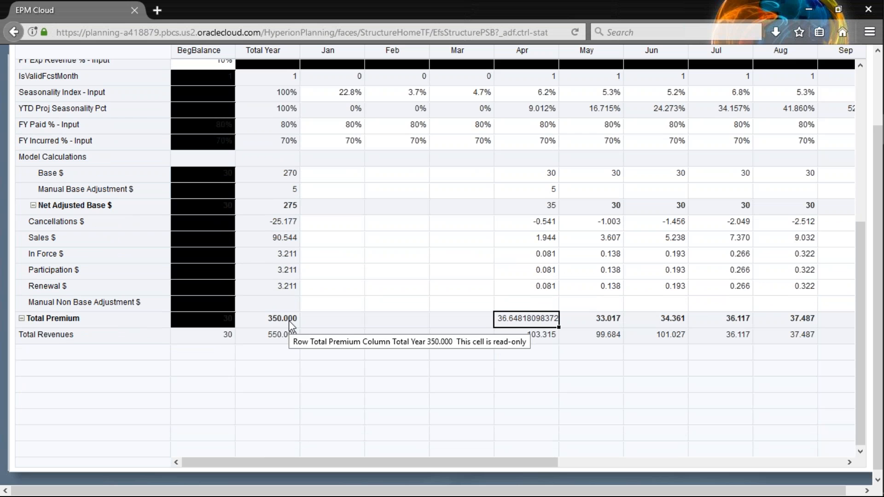
scroll(288, 321, up, 5)
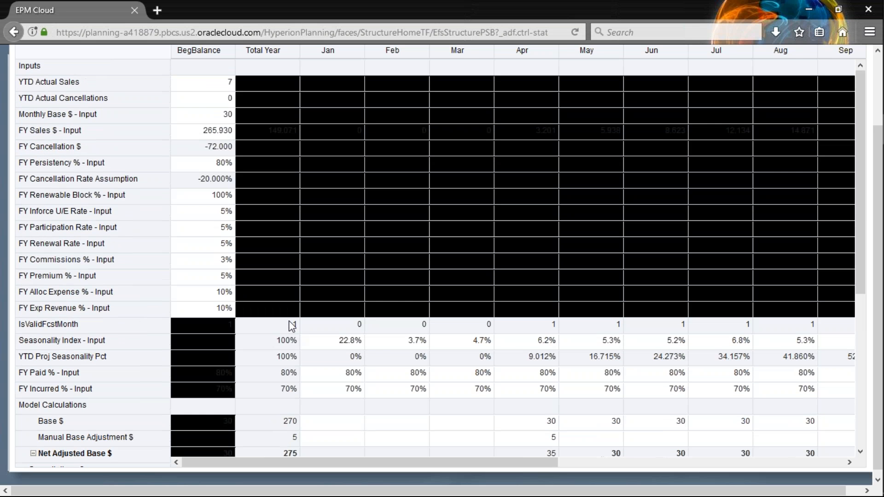
scroll(290, 325, down, 5)
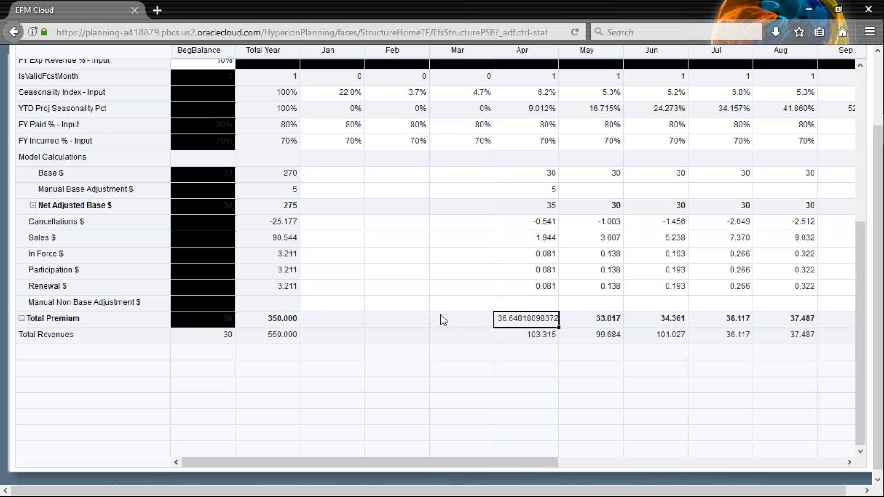
Open the CALC TARGET REV business rule for the Premium Model form
scroll(435, 313, up, 5)
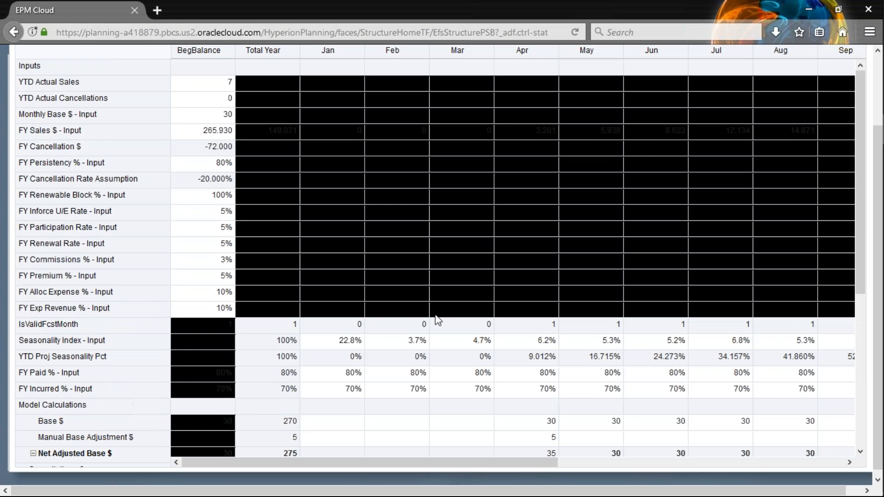
scroll(435, 314, down, 5)
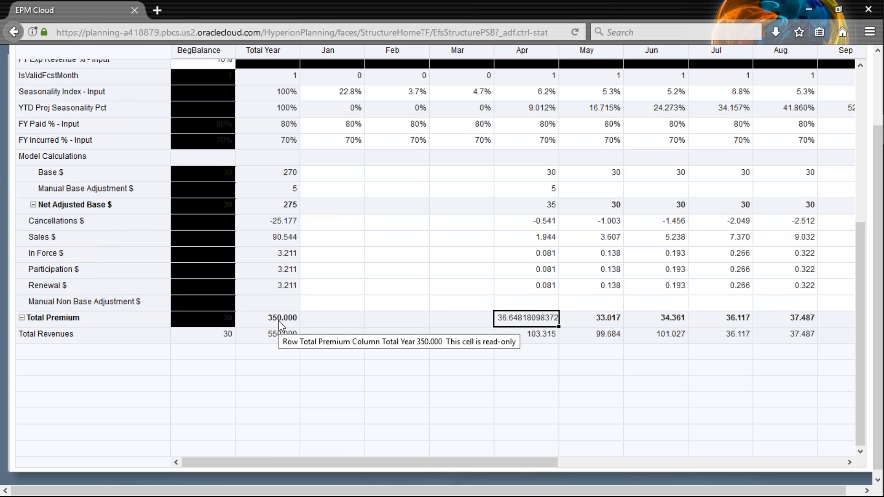
scroll(543, 326, up, 4)
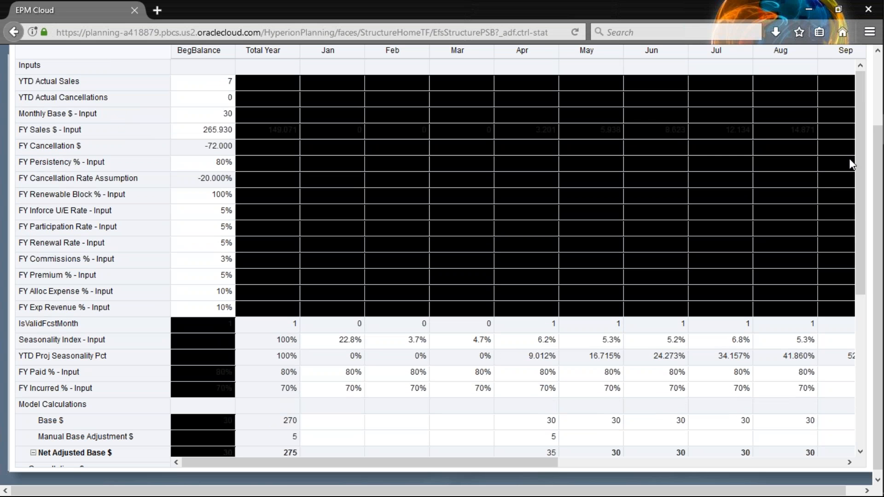
scroll(876, 115, up, 2)
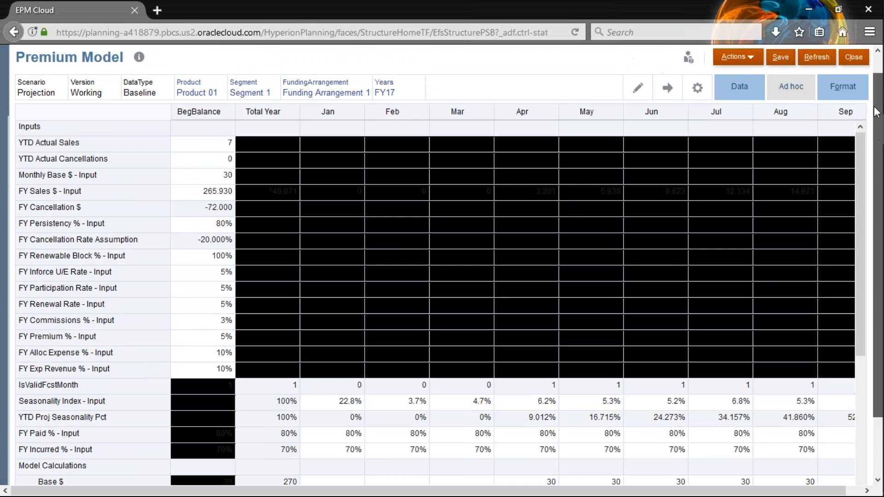
click(750, 63)
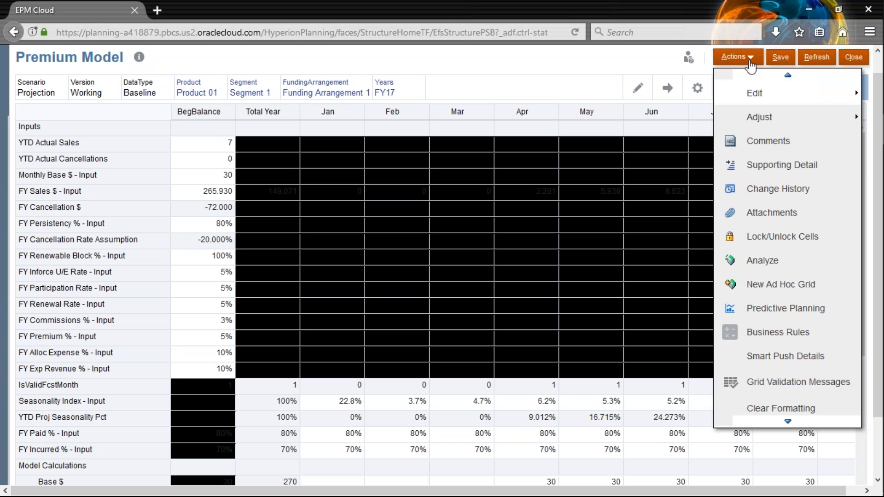
click(753, 340)
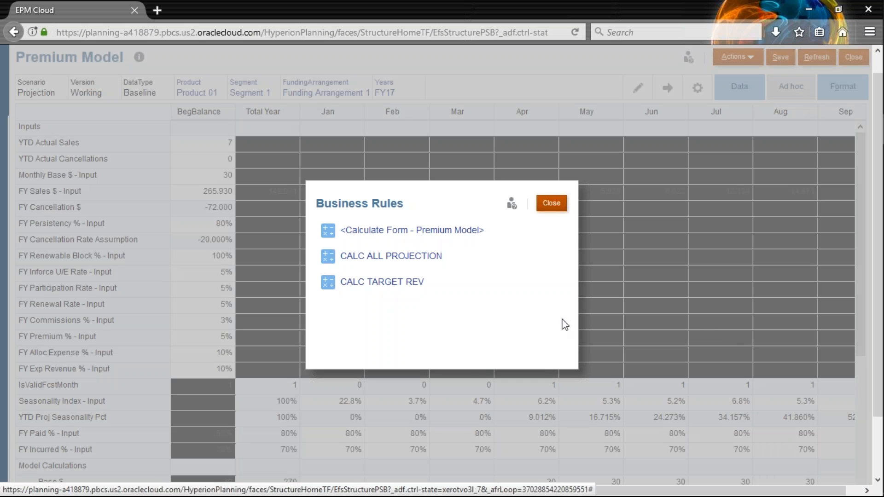
click(382, 282)
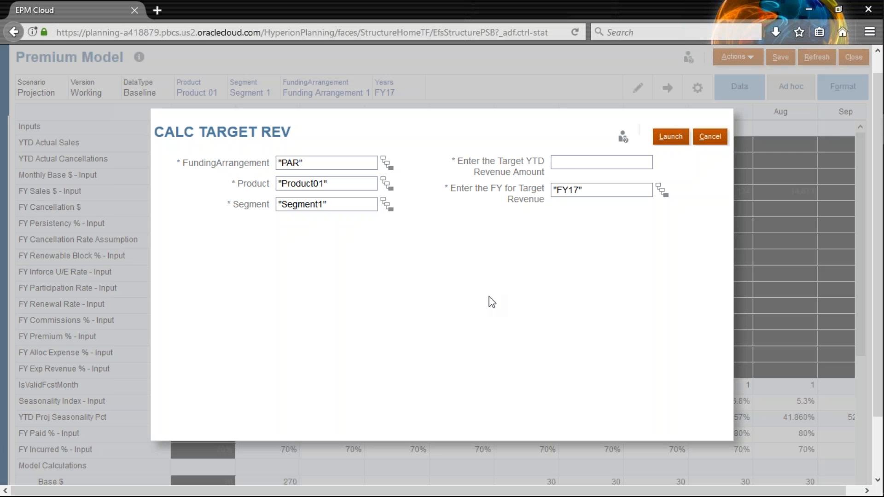
Set the Target YTD Revenue Amount to 300 and run the CALC TARGET REV rule for FY17
click(589, 163)
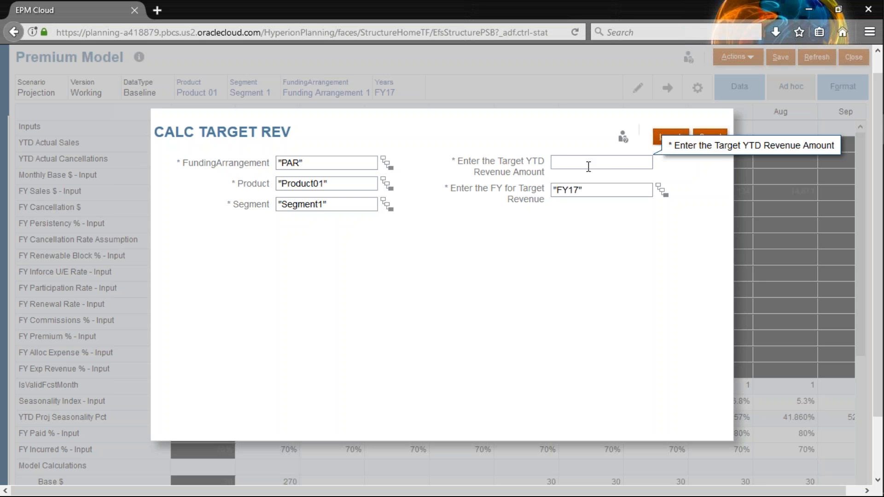
text(300)
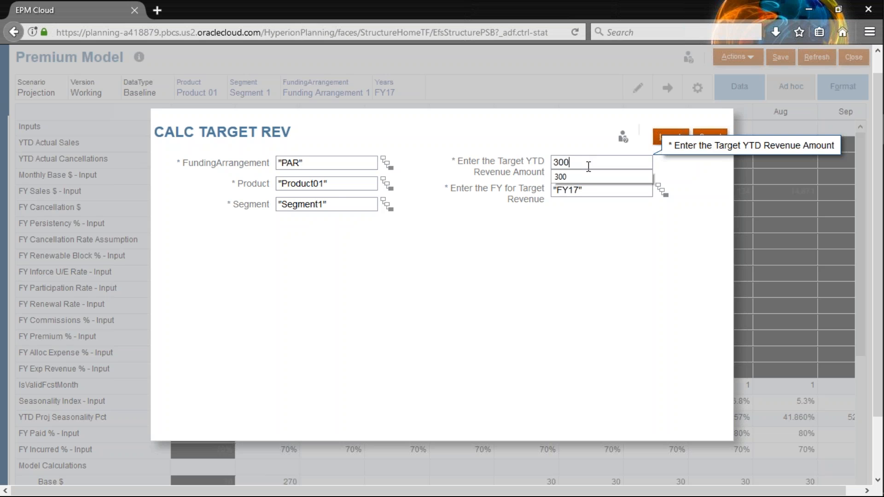
click(516, 145)
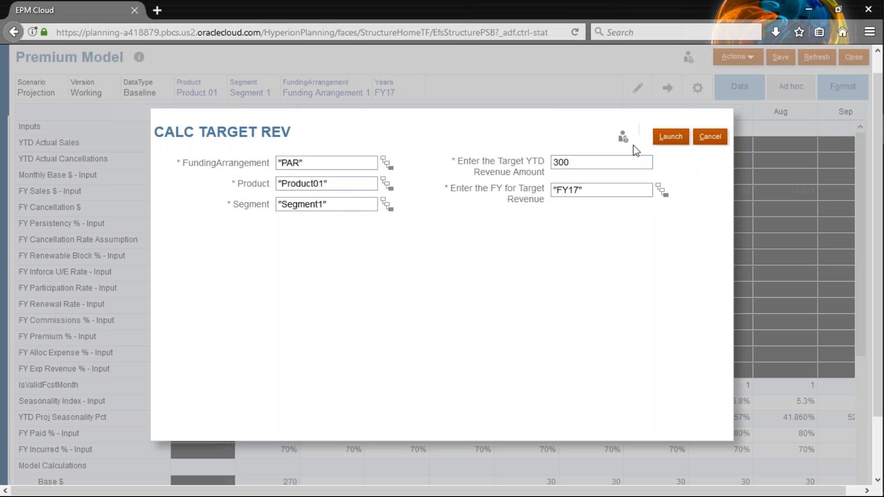
click(668, 139)
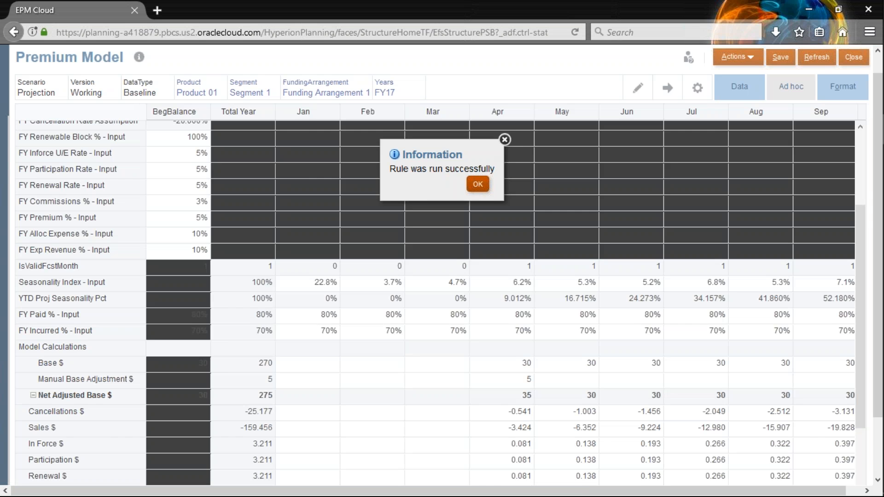
click(477, 184)
Check the recalculated Total Year Total Revenues, April Total Premium and FY Sales $ input in the Premium Model
scroll(408, 419, down, 3)
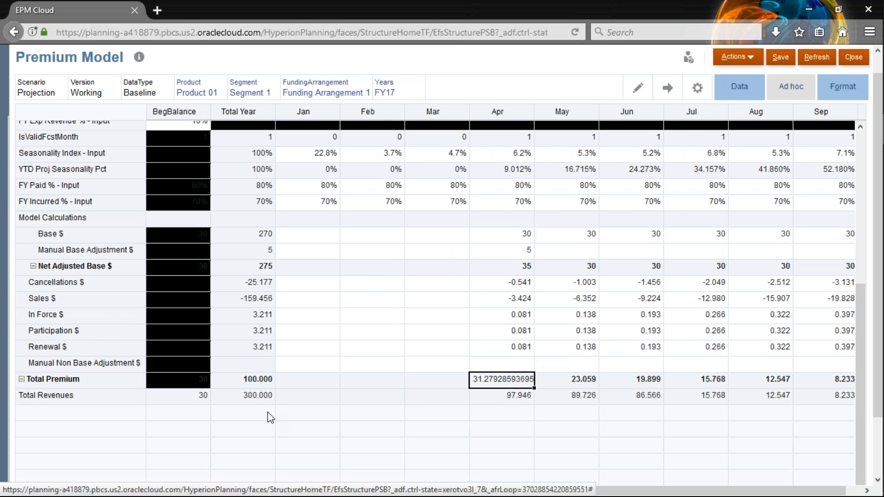
click(265, 400)
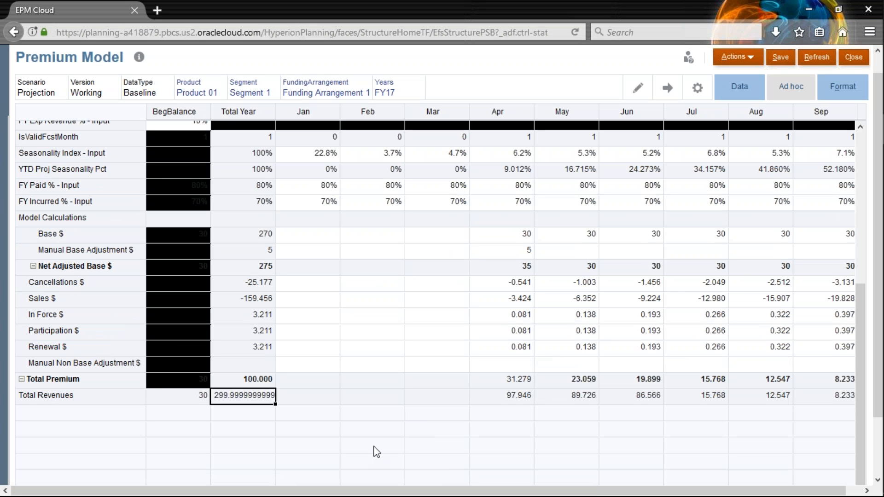
click(484, 413)
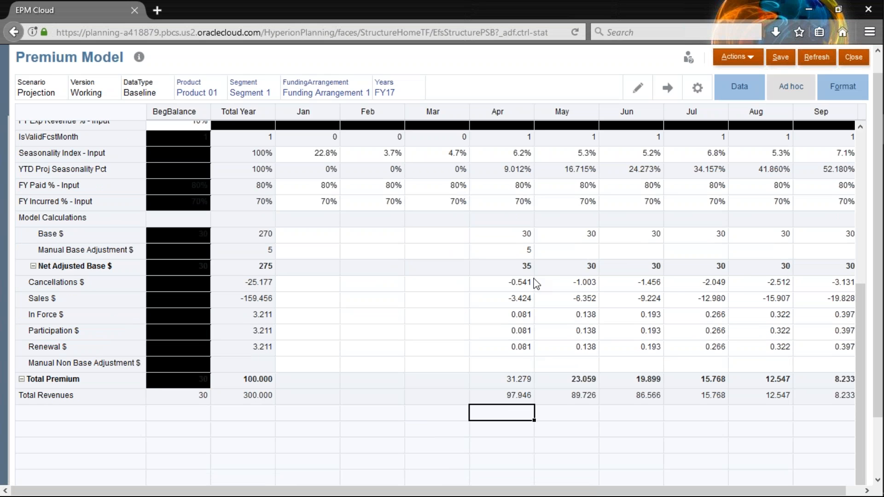
click(518, 380)
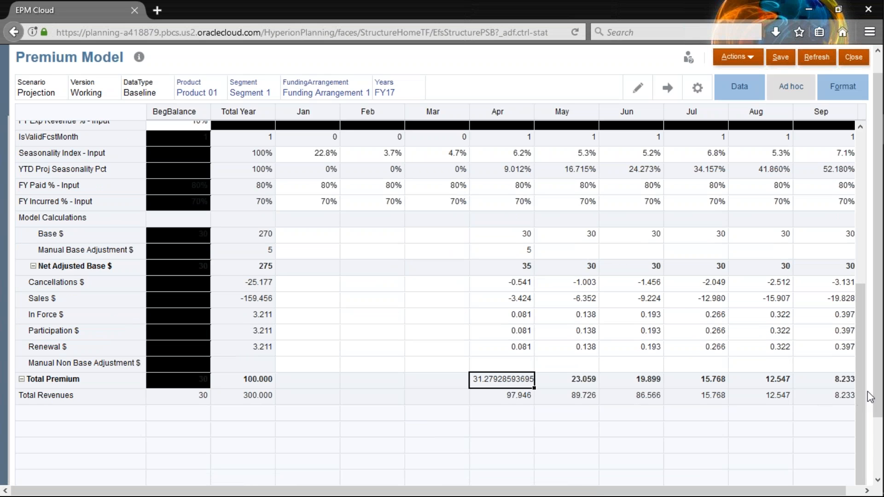
drag(876, 395, 871, 172)
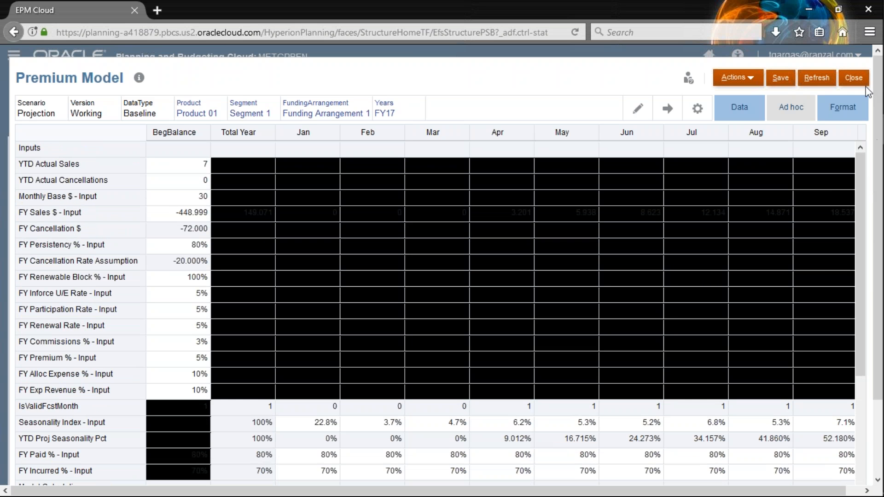
Switch to the Premium Revenue by Product form, review its FY17 to FY21 premiums, and return to the Data Entry list
click(854, 78)
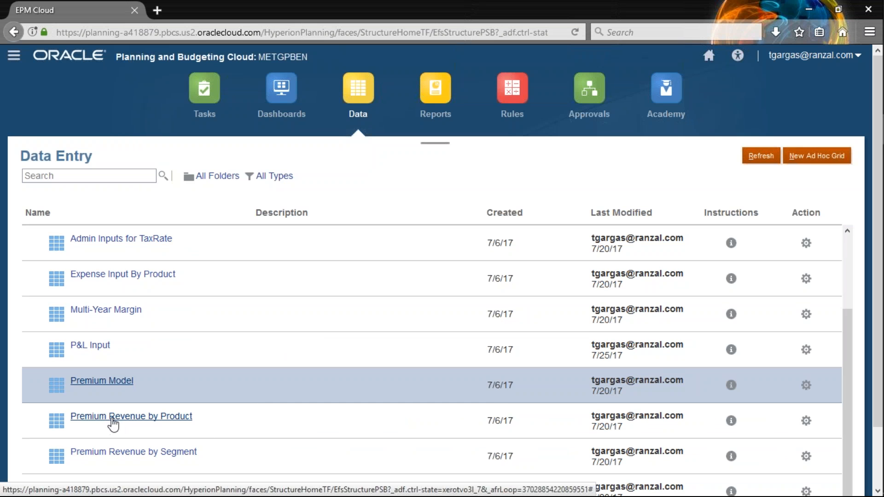
click(112, 420)
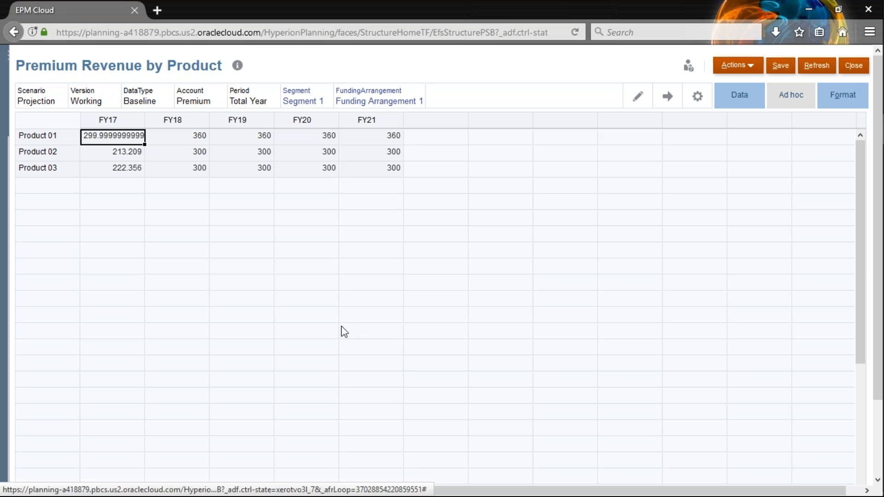
click(237, 216)
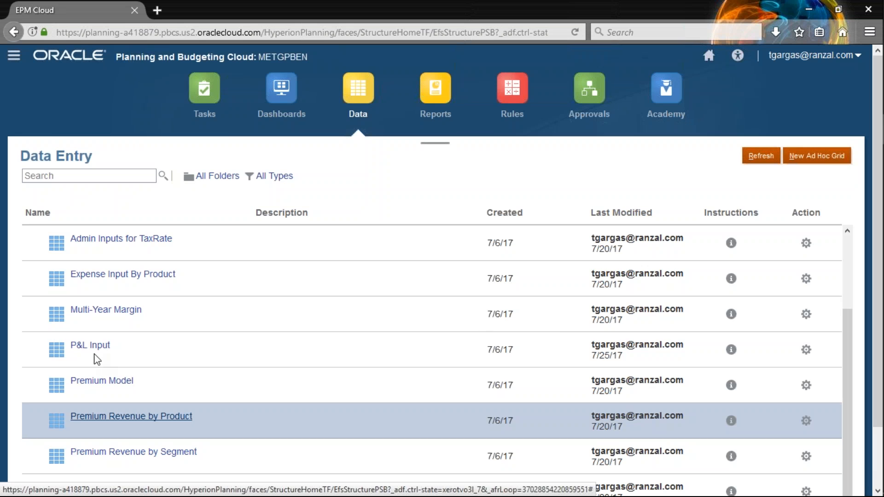
Open the P&L Input form and inspect the Earned Premium row, including its Q2 value
click(95, 349)
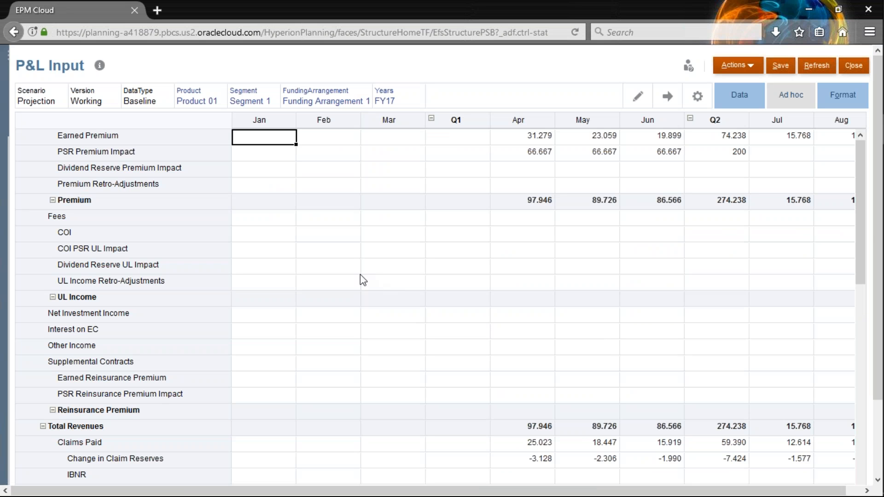
click(264, 137)
click(88, 136)
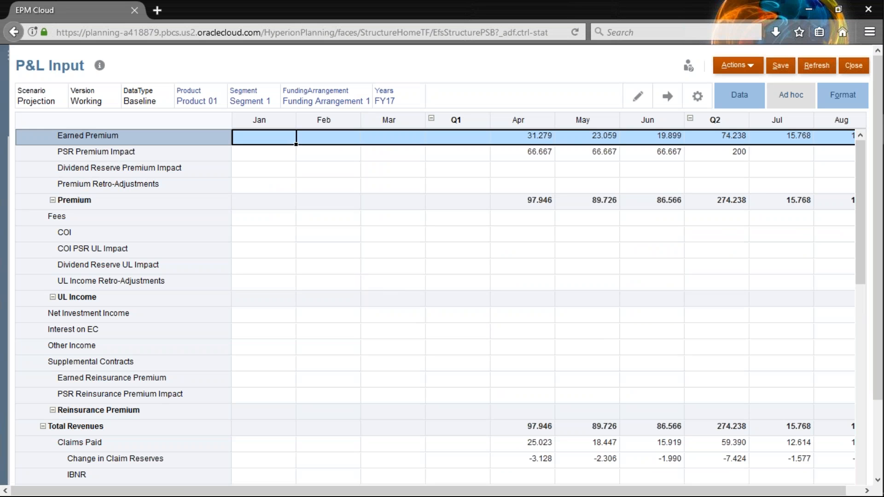
click(522, 184)
click(736, 137)
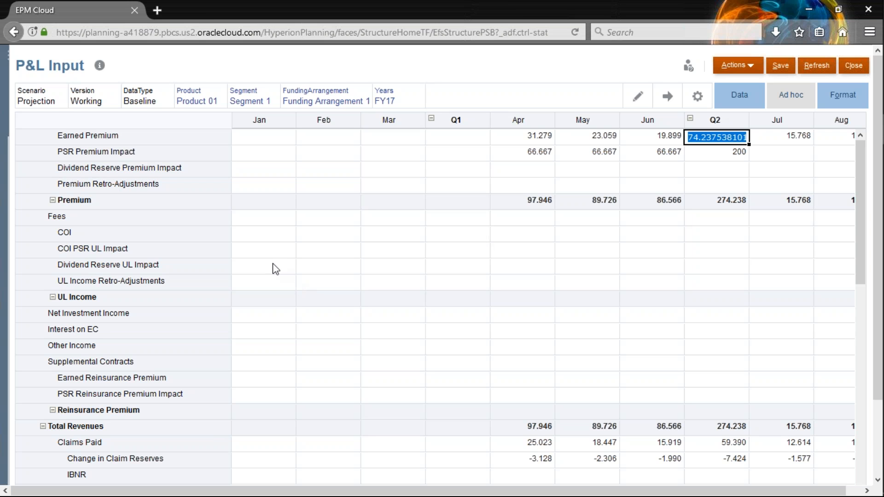
Examine the P&L Input lines from premium, claims and commissions through taxes to Operating Earnings PostTax
scroll(274, 260, down, 1)
scroll(274, 261, down, 2)
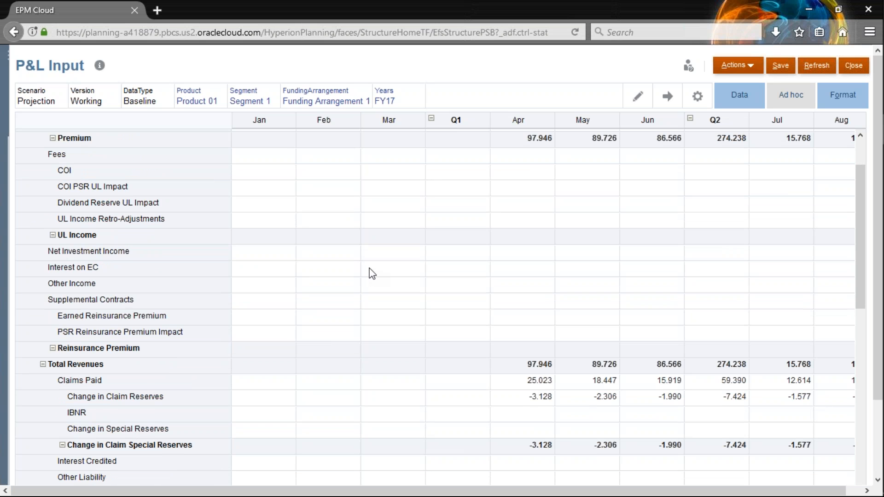
scroll(371, 273, down, 2)
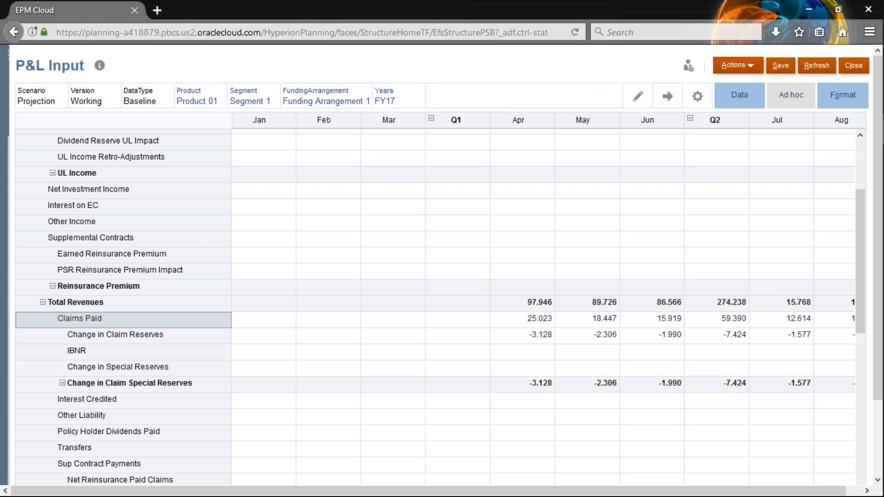
scroll(483, 384, down, 3)
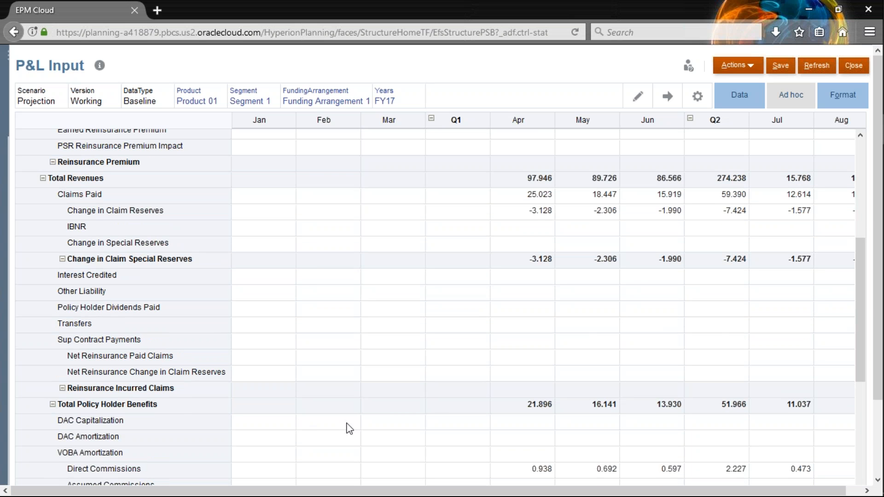
scroll(349, 428, down, 3)
scroll(348, 428, down, 5)
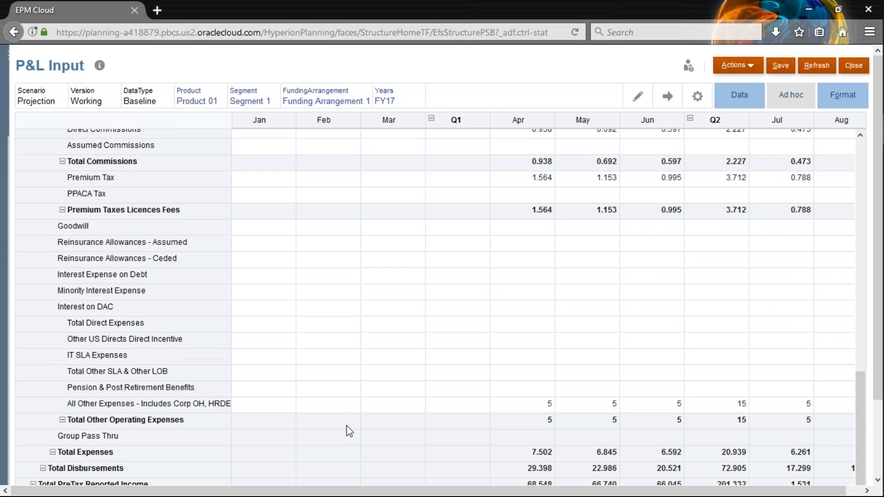
scroll(348, 431, down, 3)
click(152, 433)
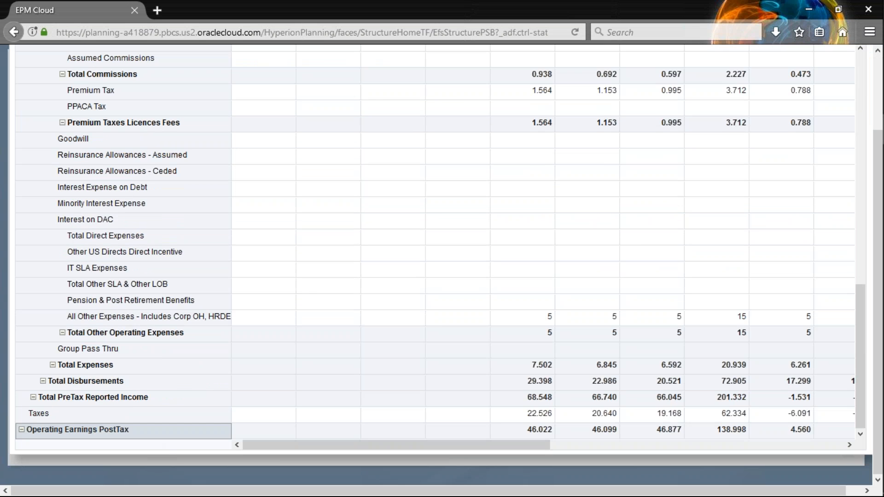
scroll(462, 279, up, 12)
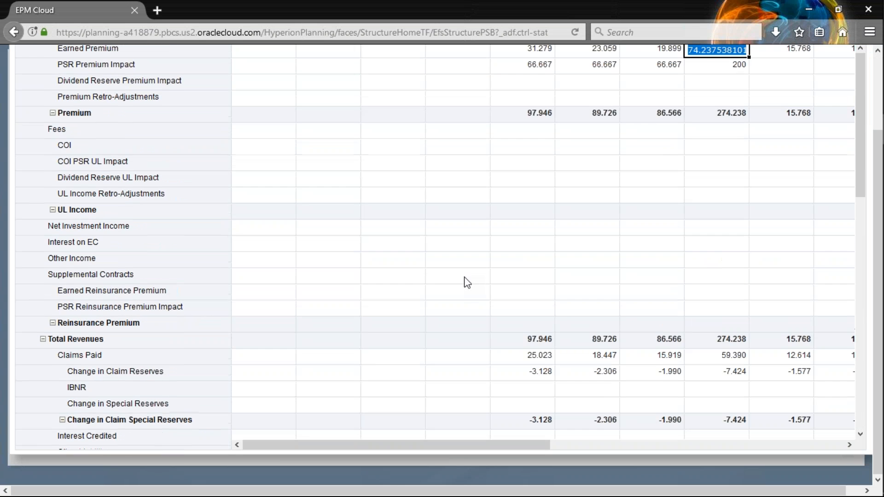
scroll(468, 282, up, 3)
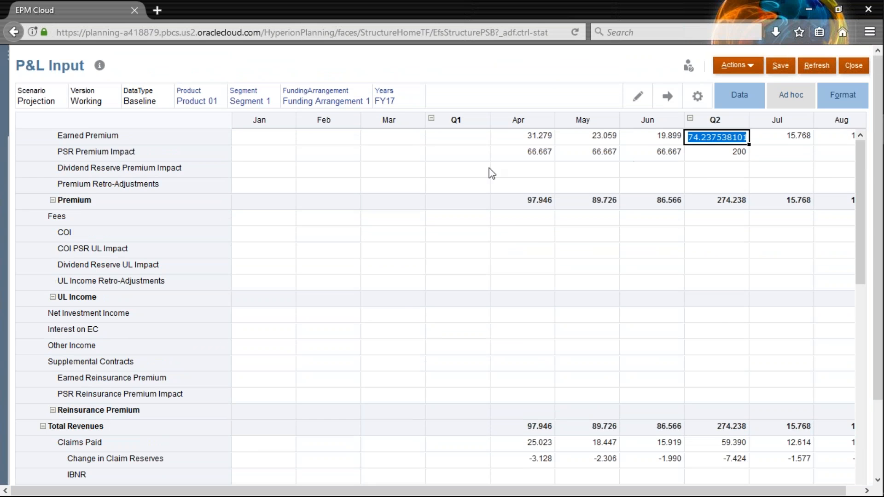
Set the Q2 PSR Premium Impact to 300 so it spreads across April, May and June
click(713, 169)
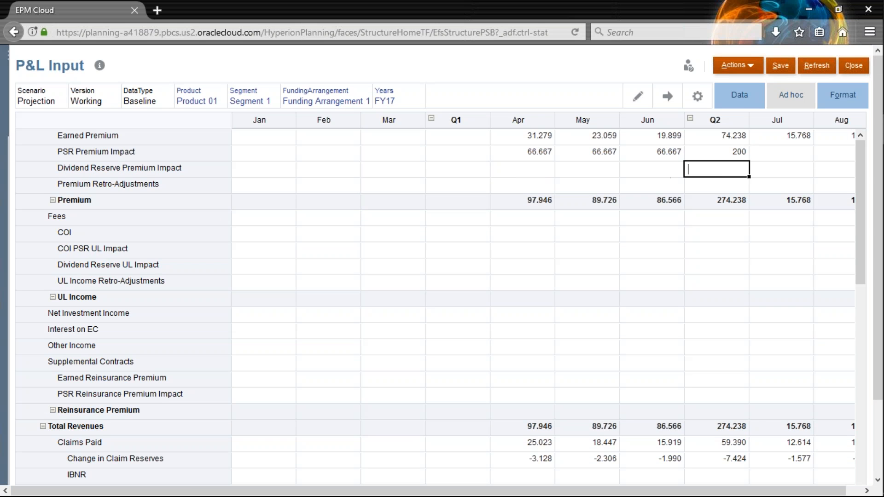
click(710, 156)
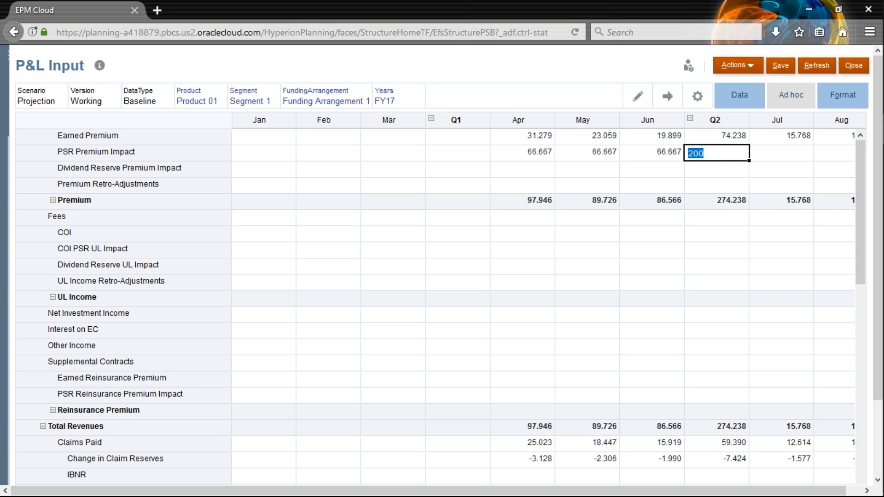
text(300)
key(Return)
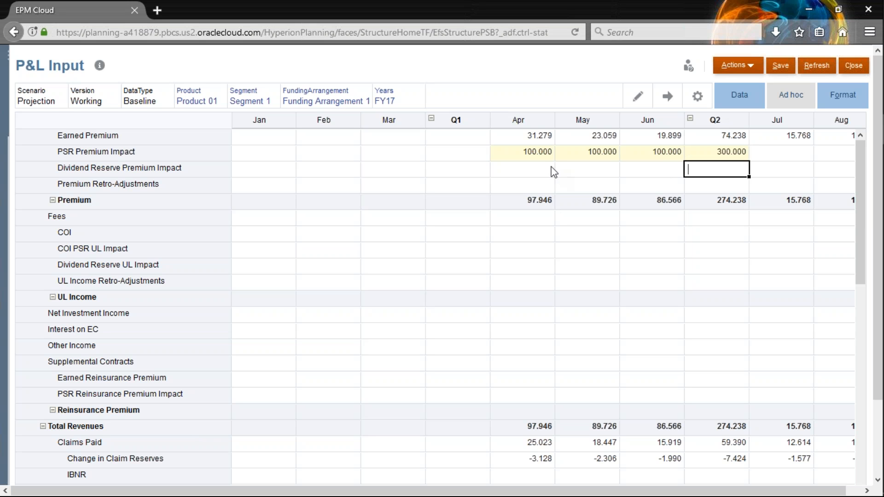
Set the monthly PSR Premium Impact to 150 for April, 200 for May and 100 for June
click(536, 153)
text(150)
key(Tab)
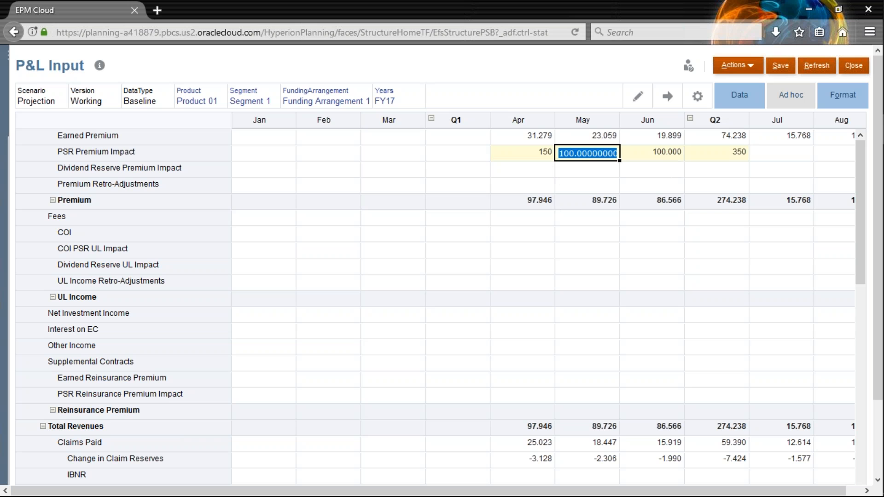
text(200)
key(Tab)
text(100)
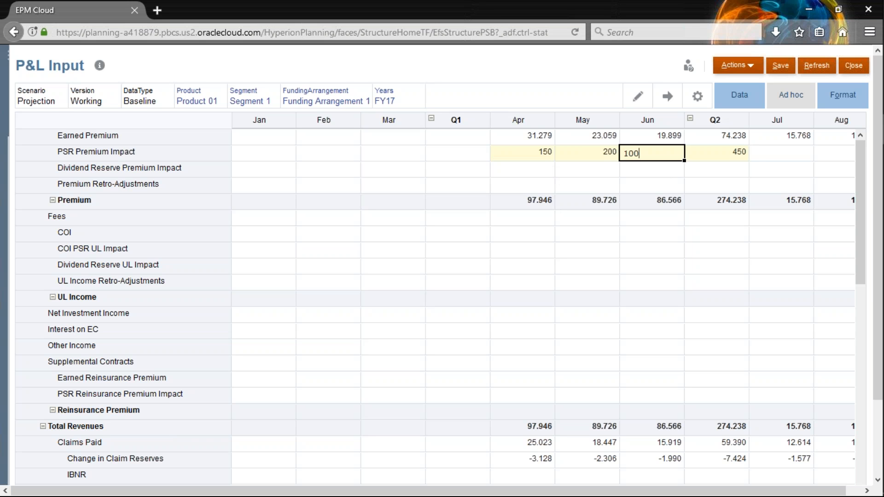
key(Return)
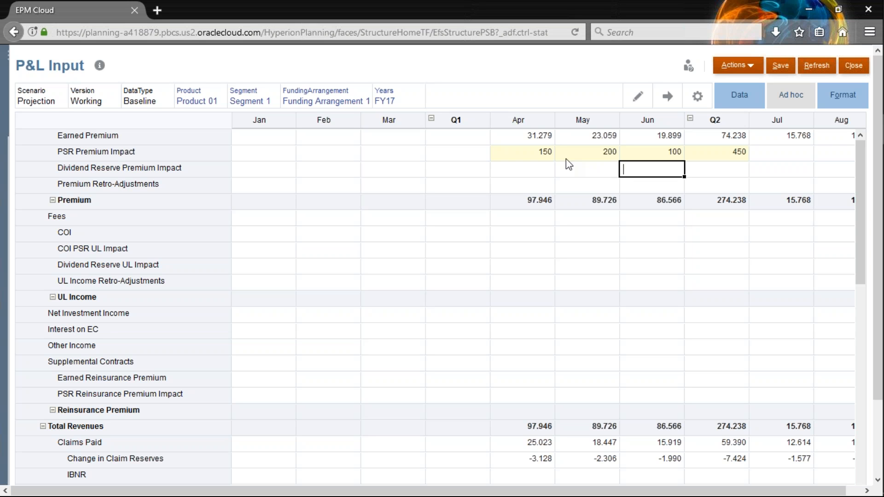
Adjust the April PSR Premium Impact by 25 percent using Adjust Data
click(547, 153)
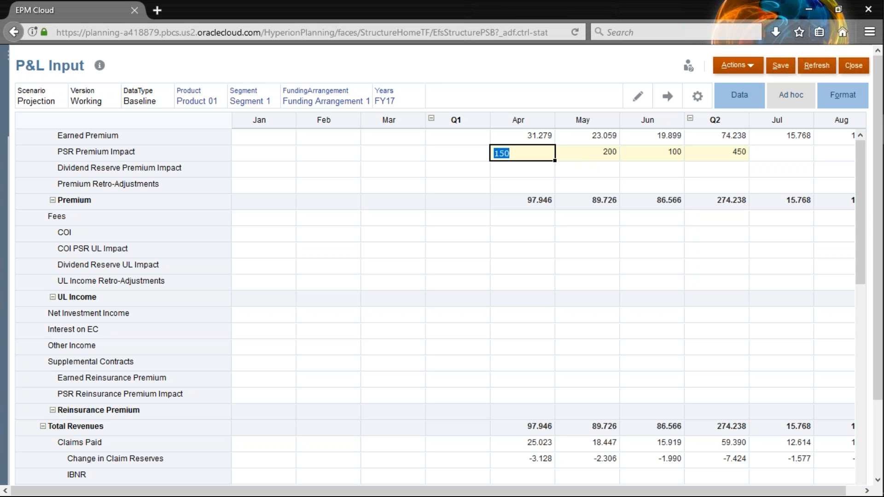
click(746, 67)
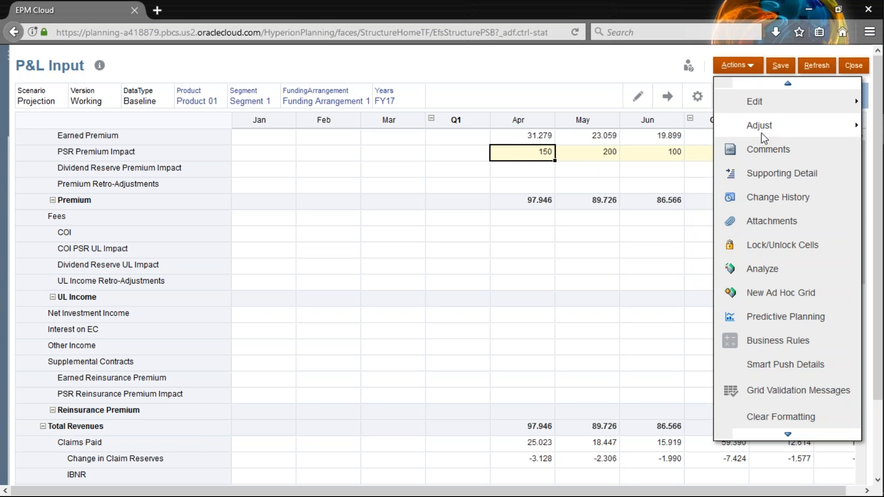
mouse_move(761, 132)
click(693, 132)
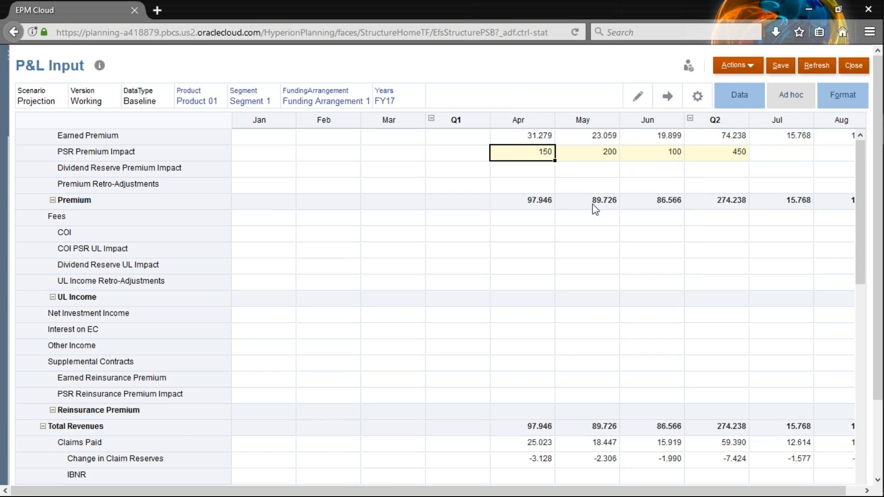
click(424, 261)
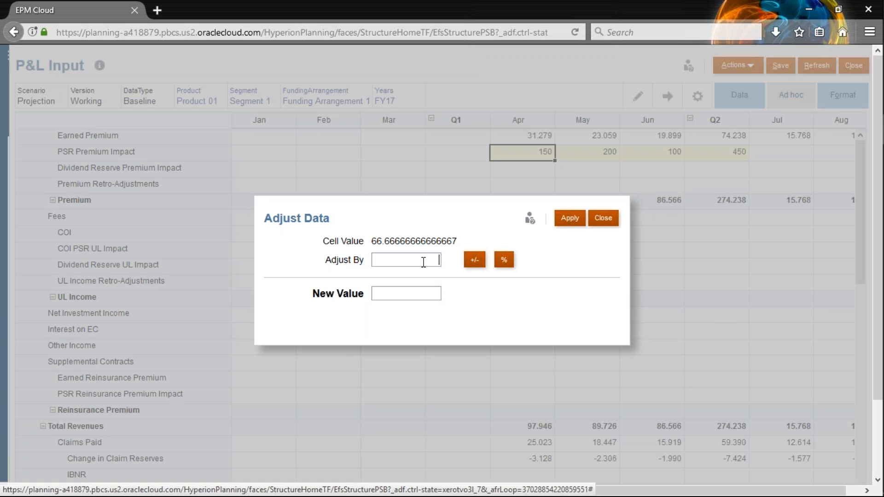
text(25)
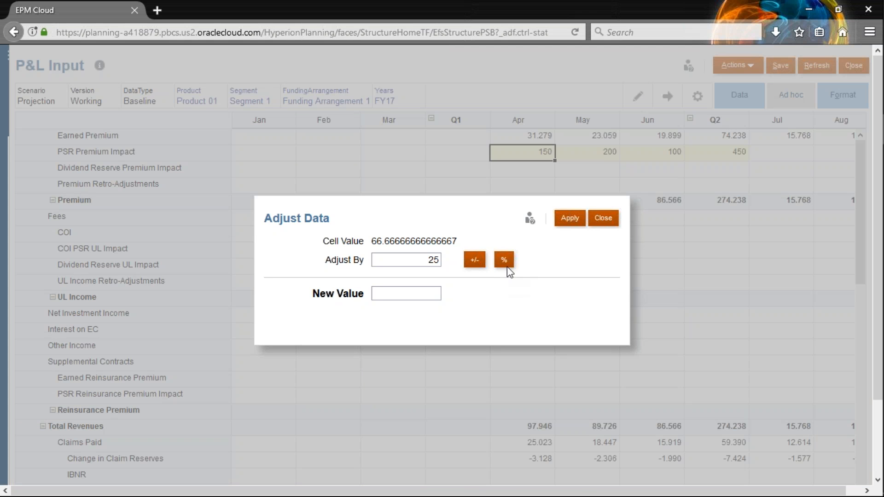
click(503, 259)
click(569, 221)
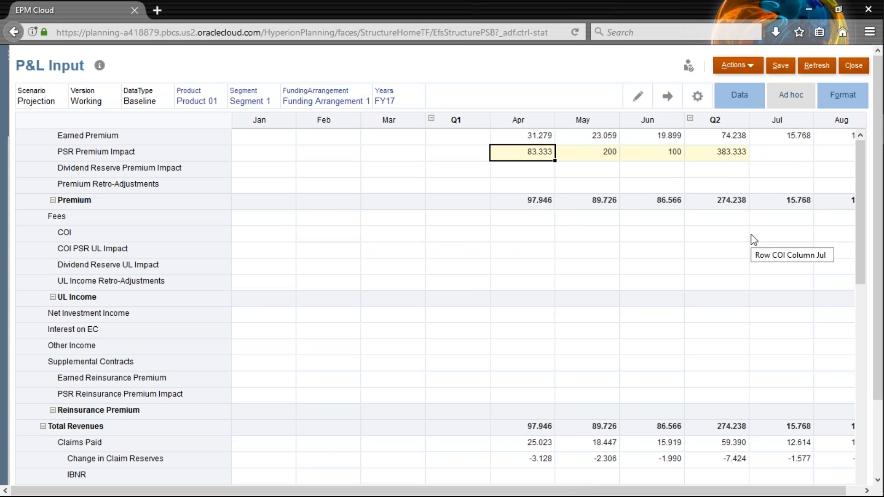
Save the P&L Input form, dismiss the information message and close the form
click(782, 70)
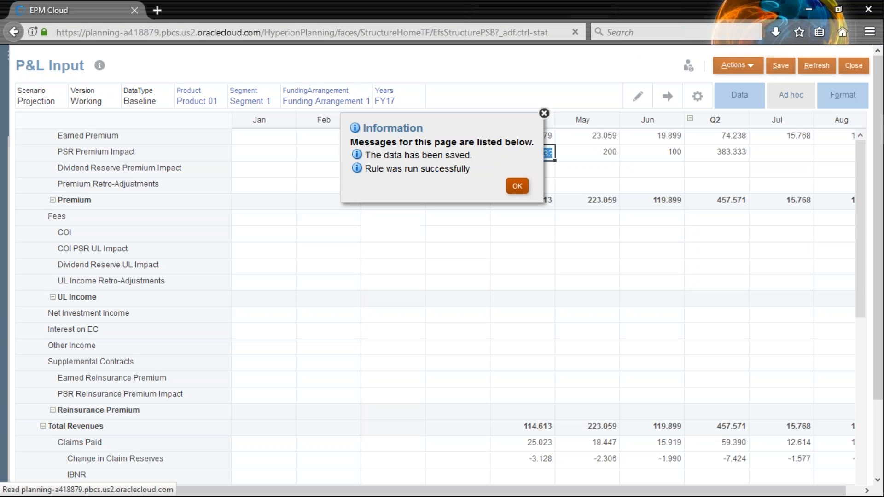
click(517, 187)
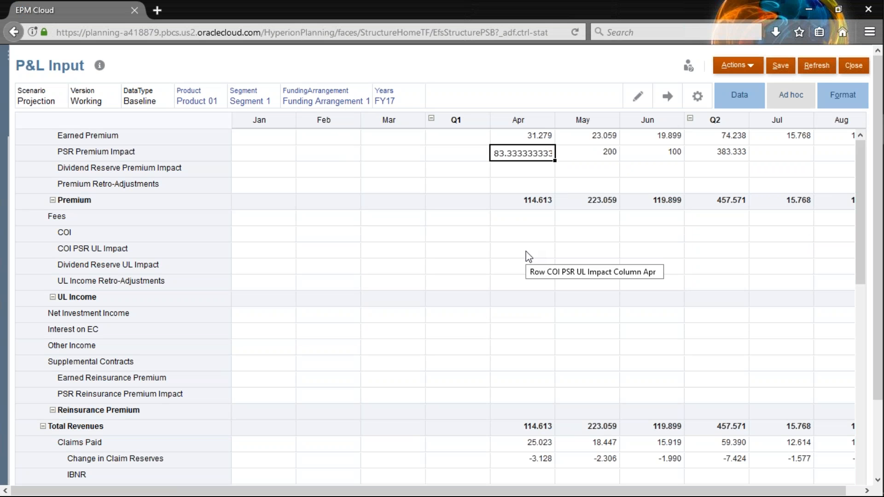
click(857, 66)
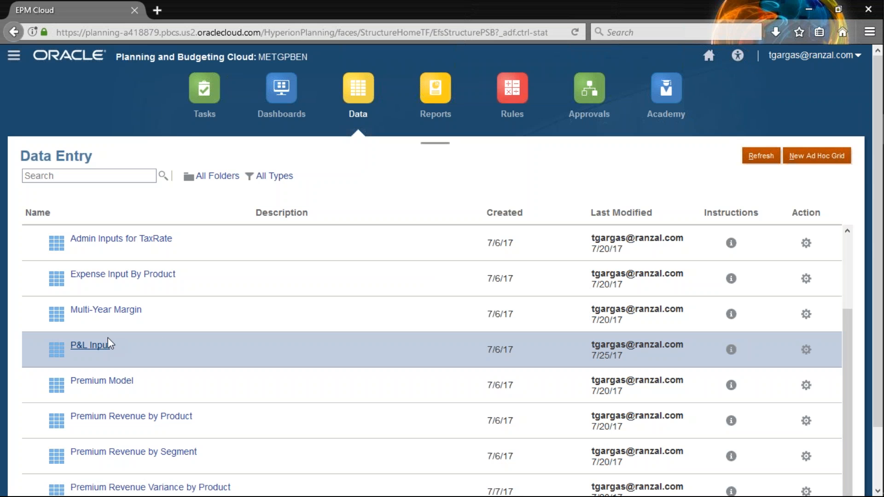
Switch to Excel, connect Smart View to the EPM Cloud server and expand the METGPBEN application's Forms folder
mouse_move(883, 256)
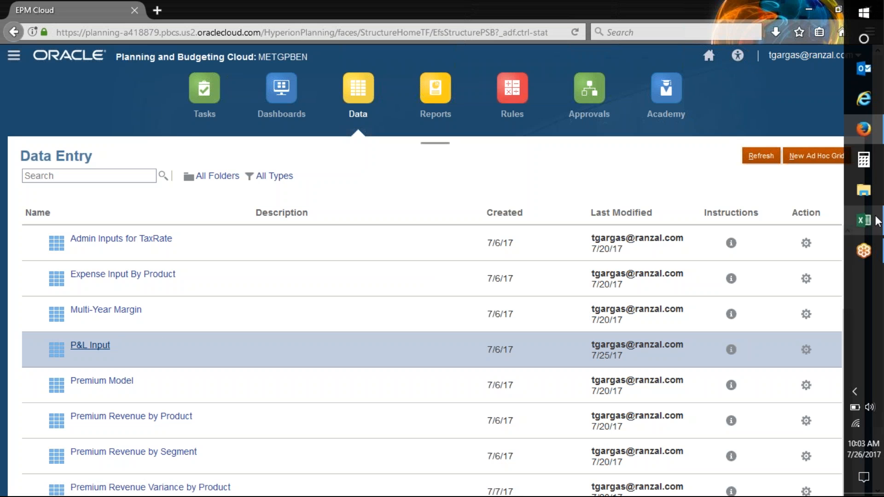
click(877, 222)
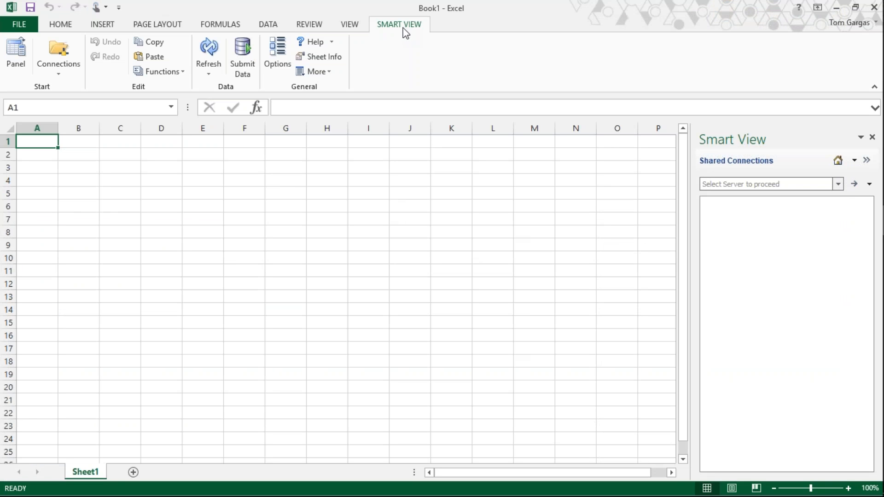
click(731, 184)
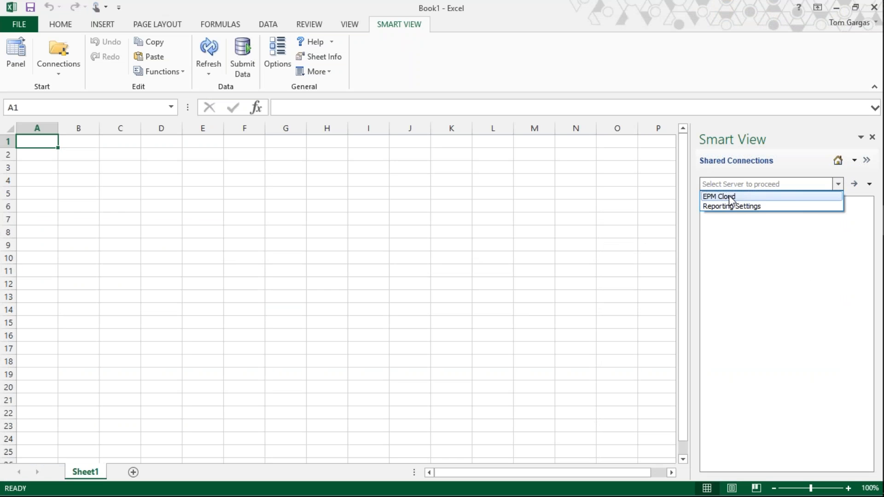
click(733, 196)
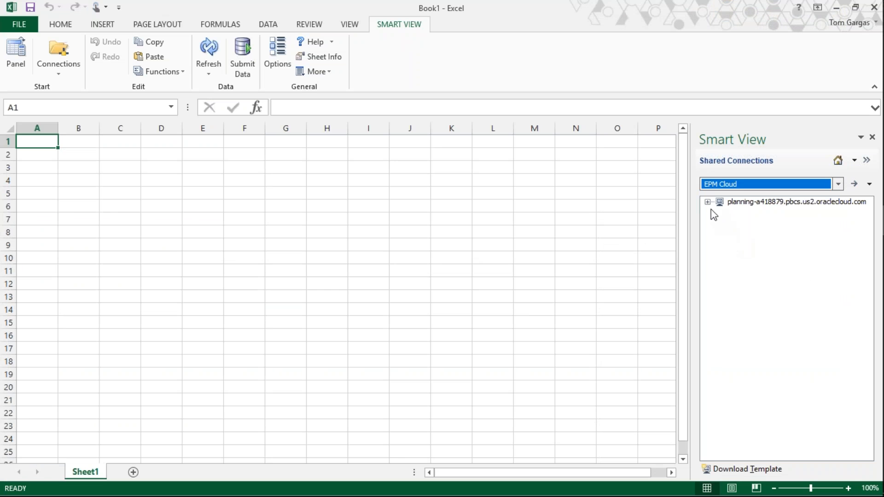
click(708, 203)
click(719, 214)
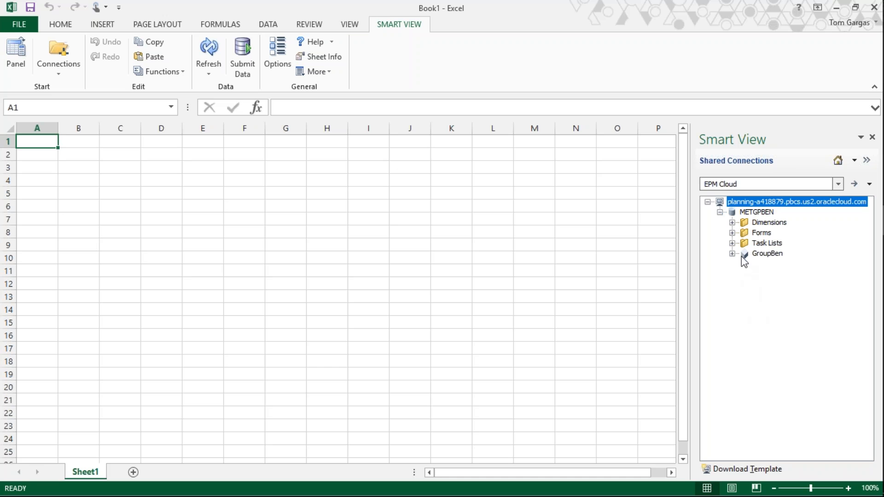
click(732, 232)
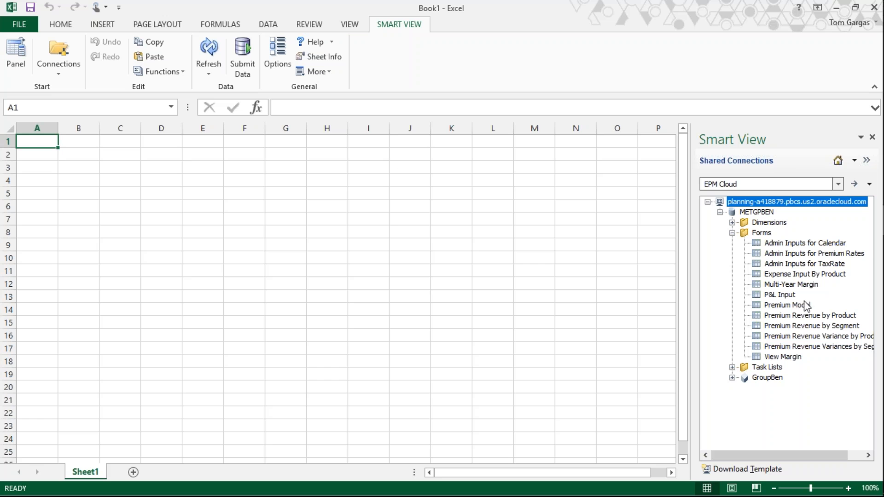
View the Admin Inputs for Premium Rates form and the Premium Model form in the worksheet
double_click(805, 258)
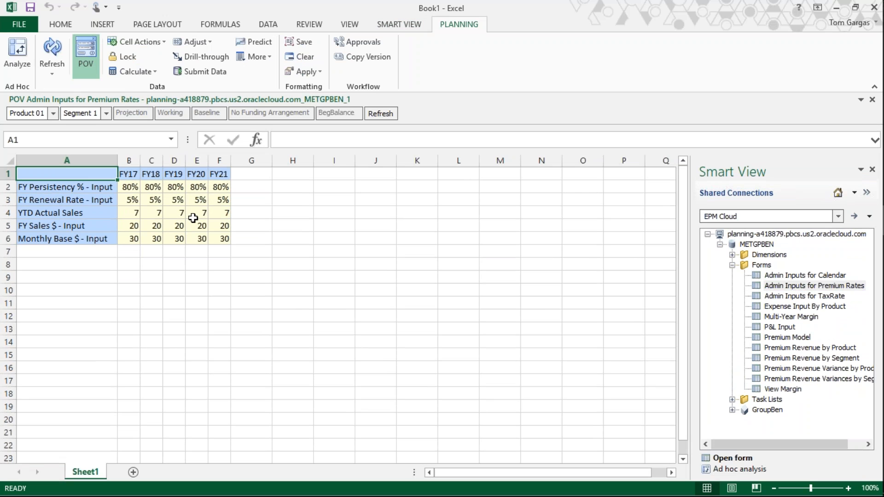
double_click(789, 338)
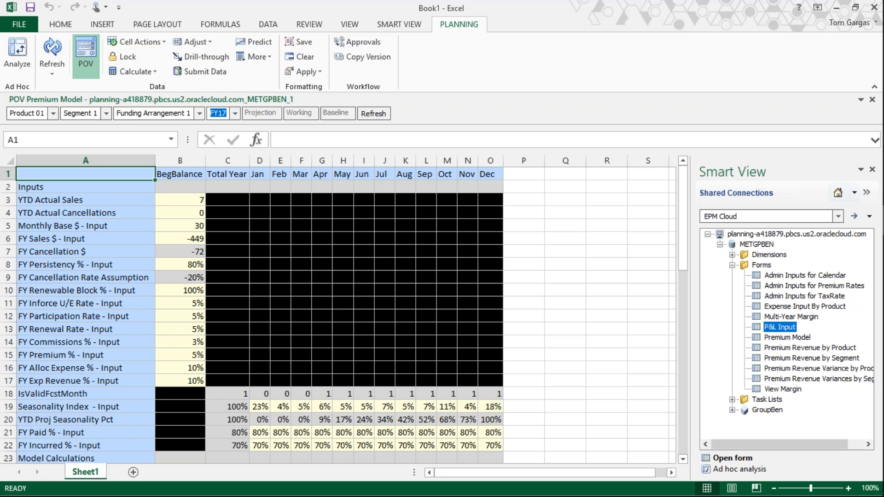
Open the P&L Input form, set the Q2 PSR Premium Impact to 400 and submit the data
double_click(779, 327)
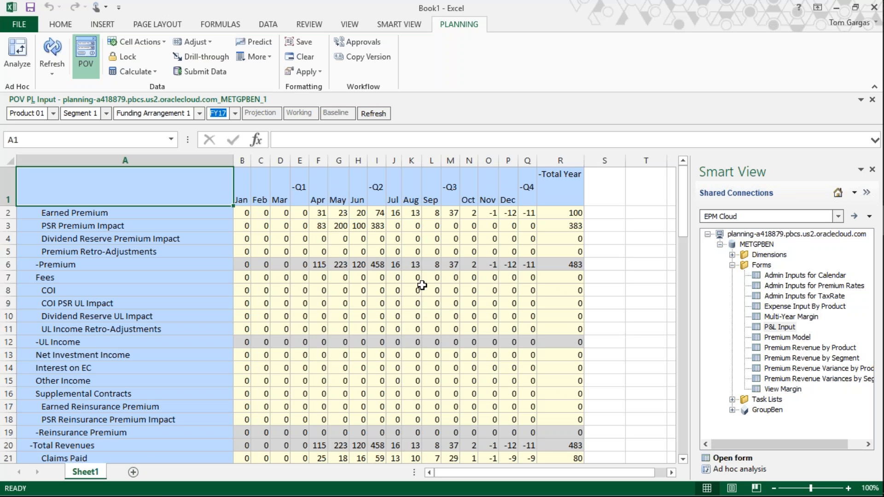
click(382, 226)
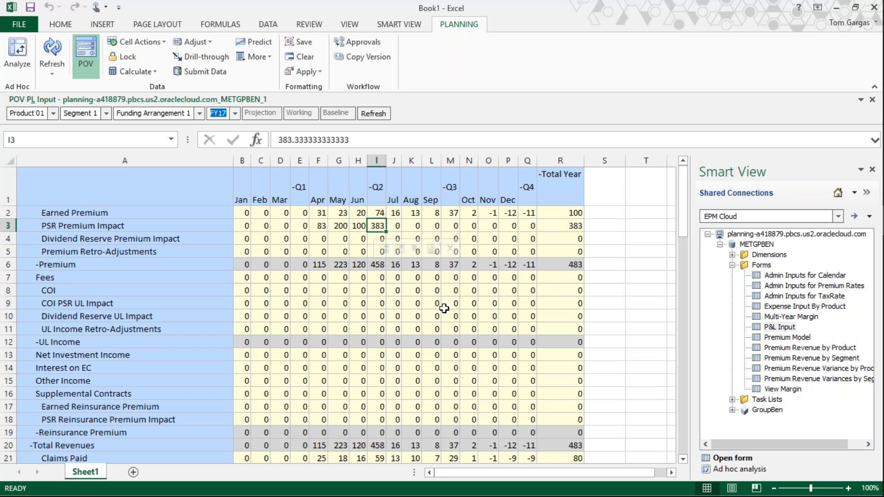
text(400)
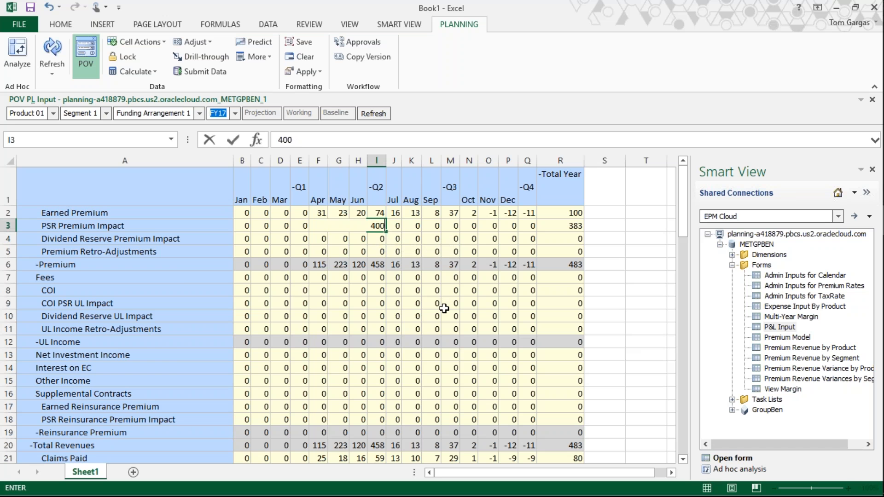
key(Return)
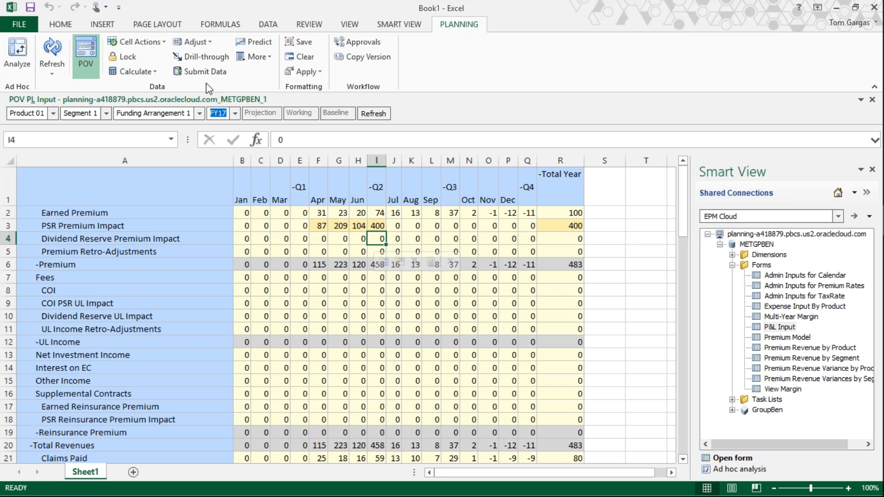
click(221, 72)
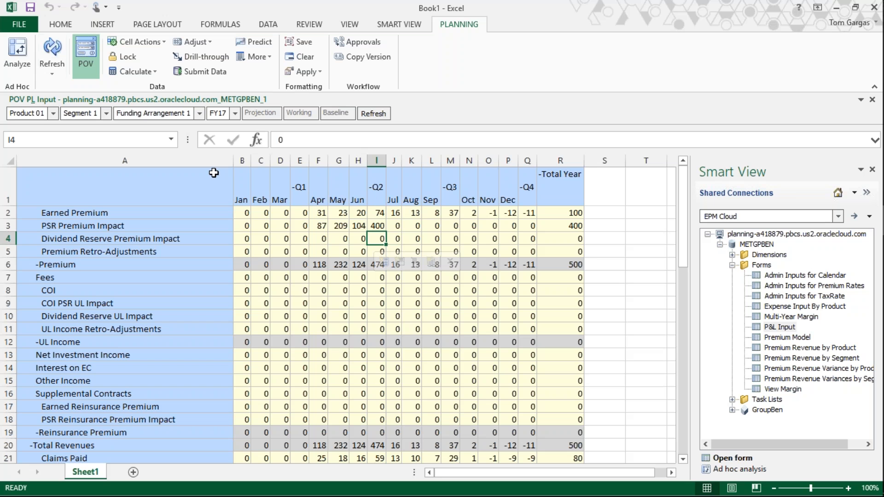
Open the P&L Input form for ad hoc analysis, clear the grid area and keep only the Premium row
click(16, 52)
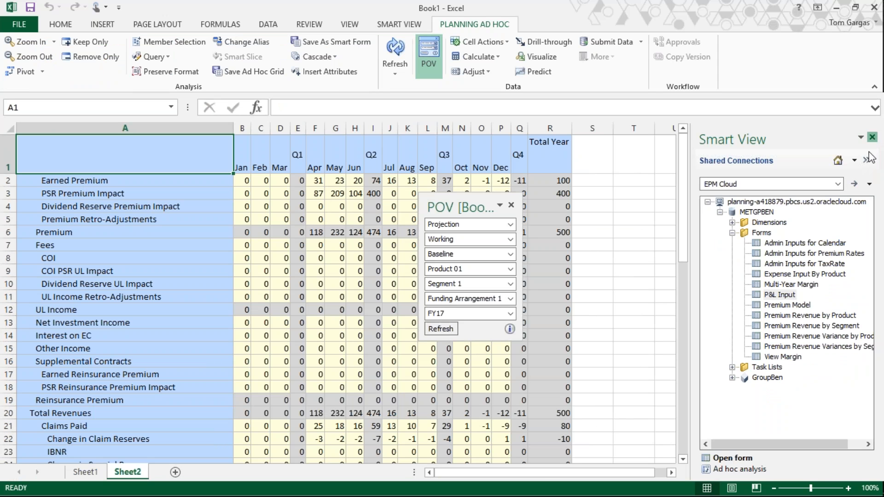
click(872, 137)
drag(443, 207, 631, 168)
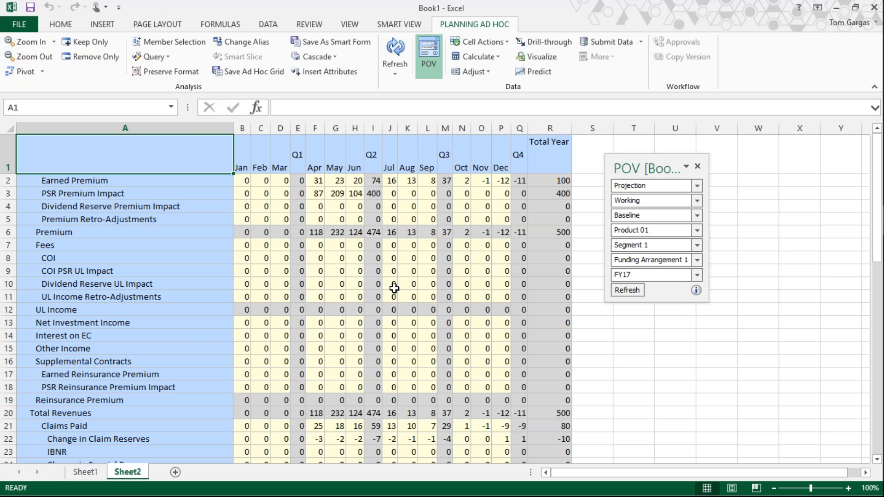
click(87, 233)
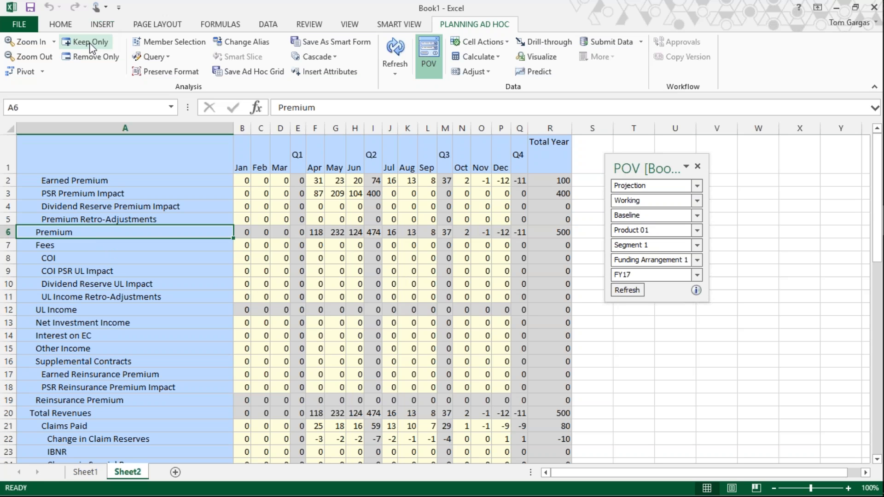
click(91, 44)
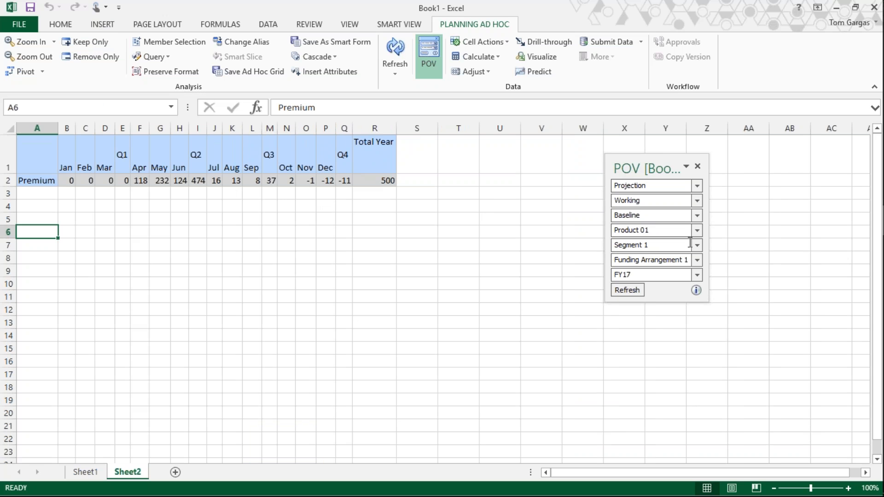
Move Product 01 and Segment 1 from the POV into the rows and zoom both out to Core Products and Core Segments
drag(694, 232, 32, 188)
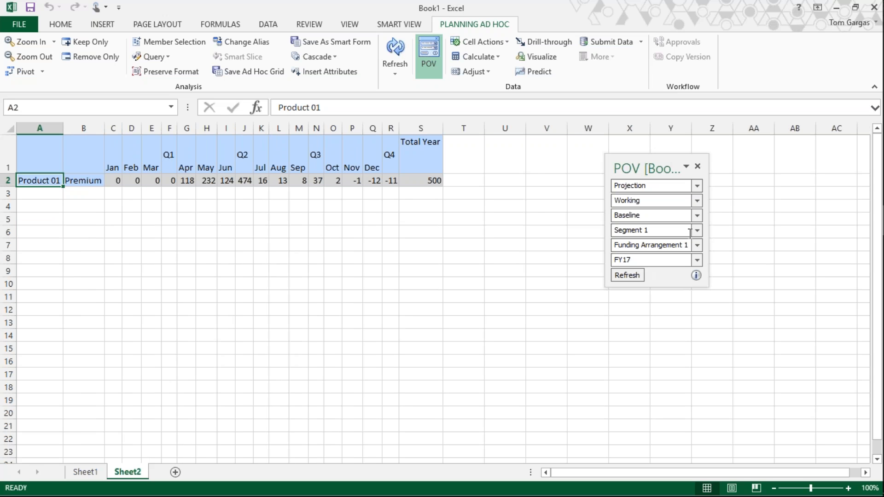
drag(694, 234, 31, 184)
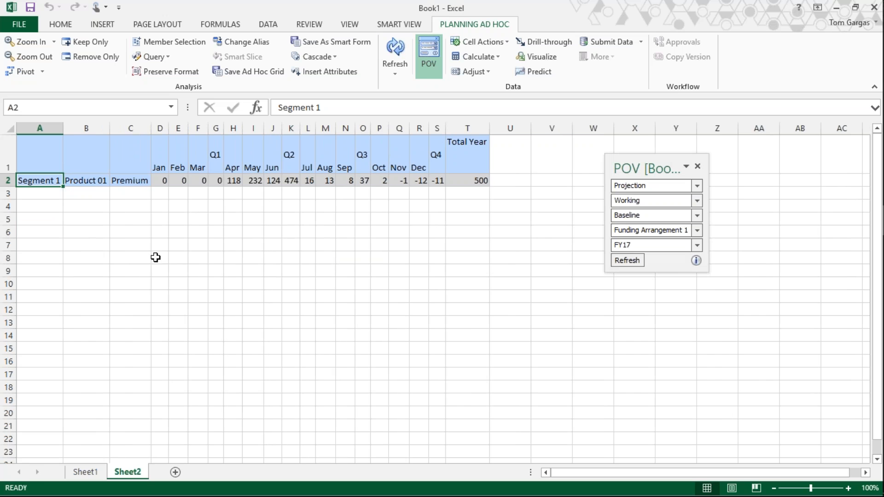
click(42, 57)
click(106, 183)
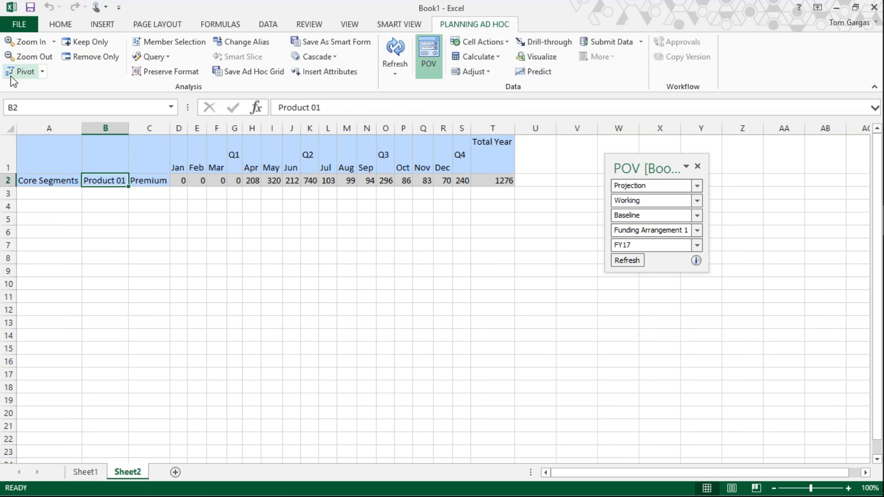
click(32, 57)
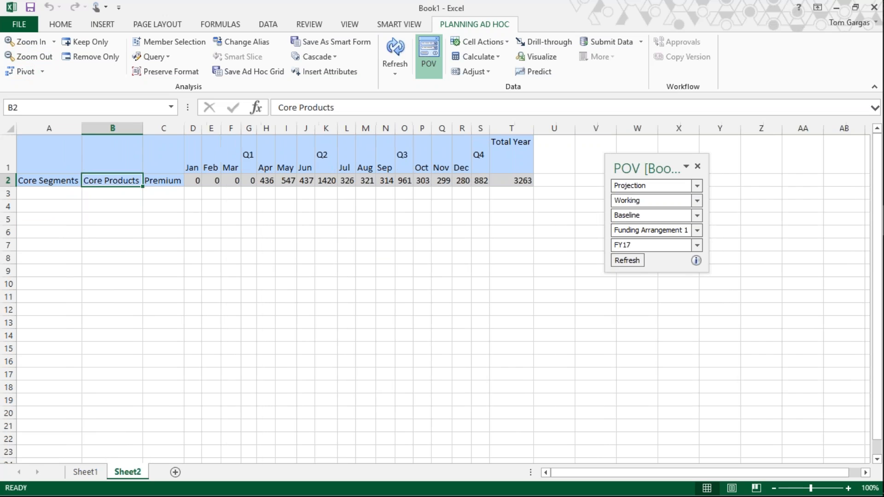
Pivot the Premium account from the grid rows to the POV
click(172, 181)
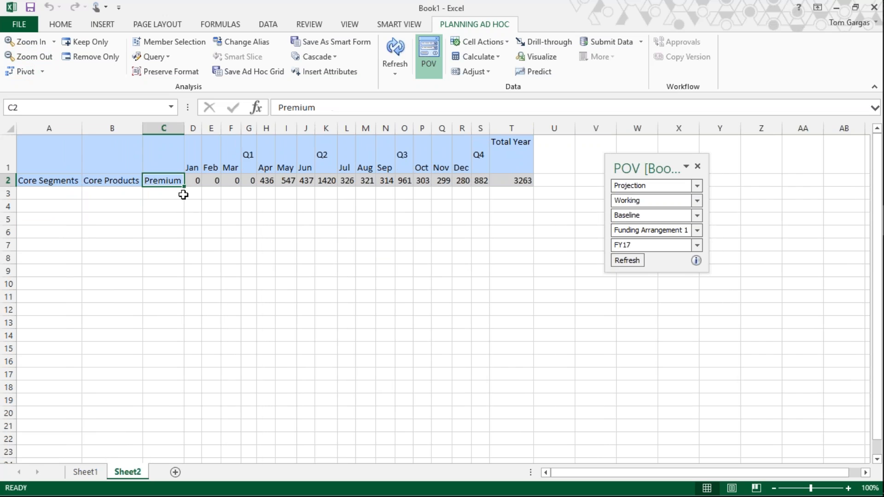
click(42, 72)
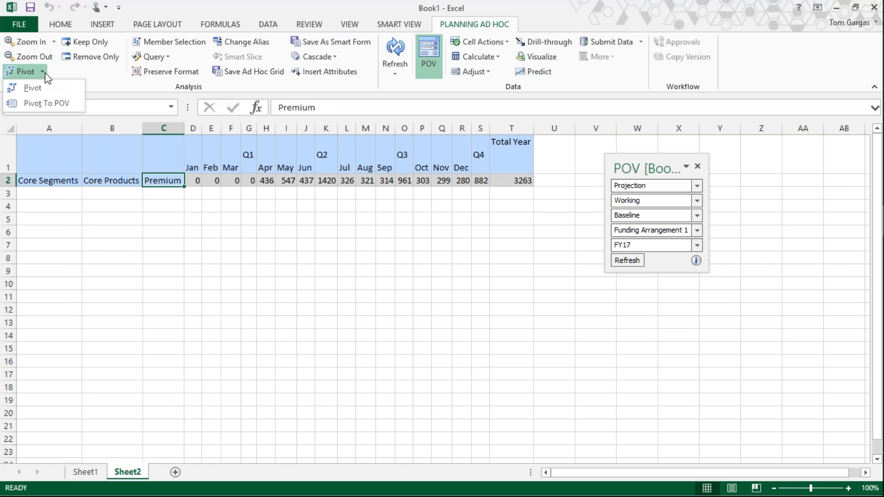
click(56, 101)
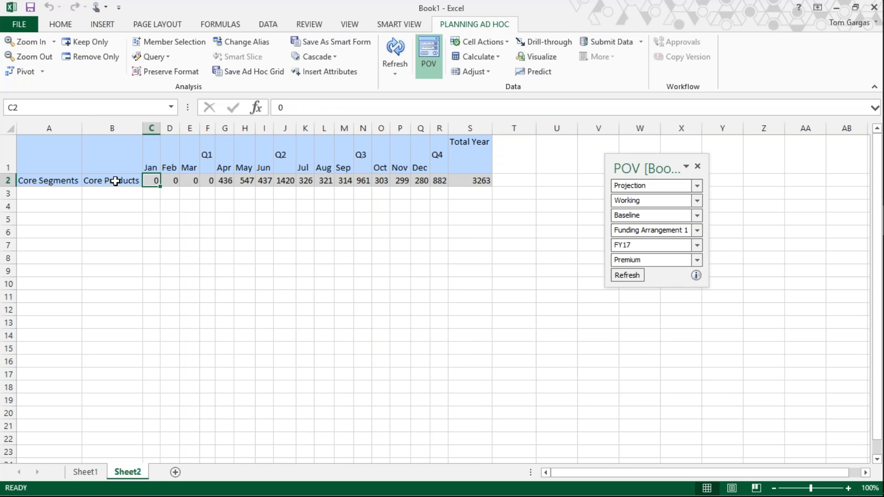
Zoom in on Core Products and Core Segments to list their members and keep only the Total Year column
double_click(115, 180)
click(52, 180)
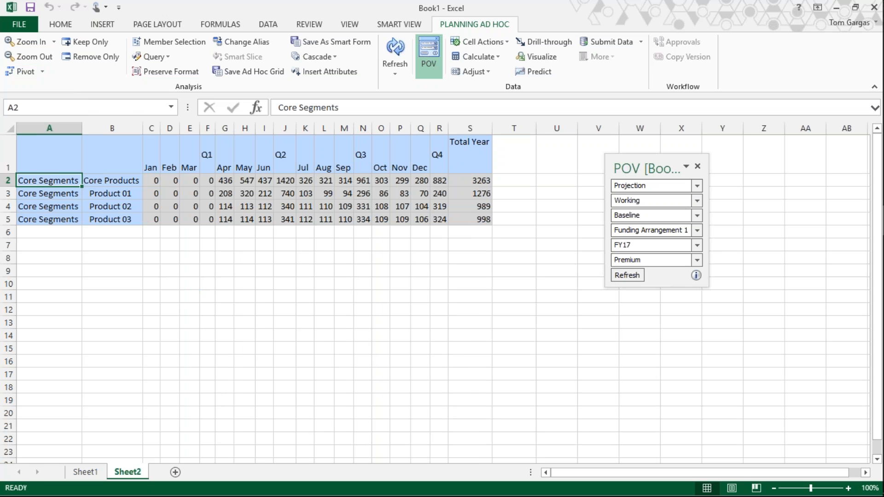
double_click(52, 180)
click(465, 161)
click(98, 45)
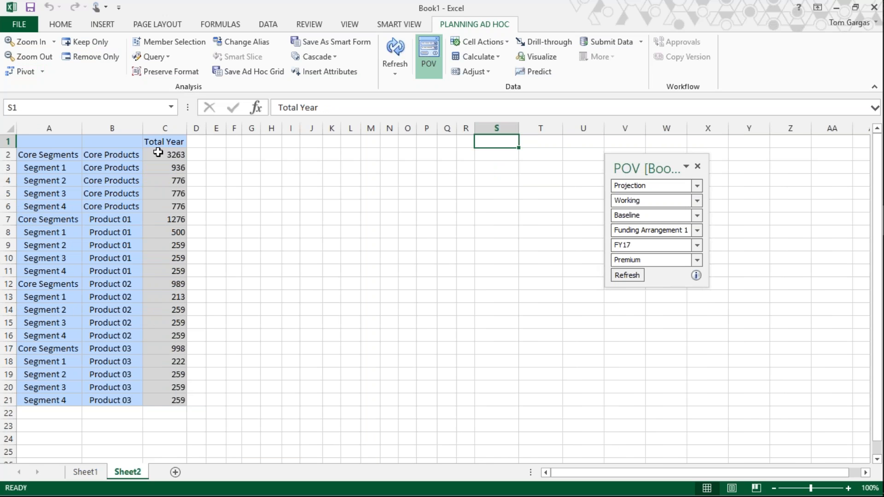
Zoom in on Total Year to list the quarters and on Q1 to list its months in the ad hoc grid
double_click(164, 139)
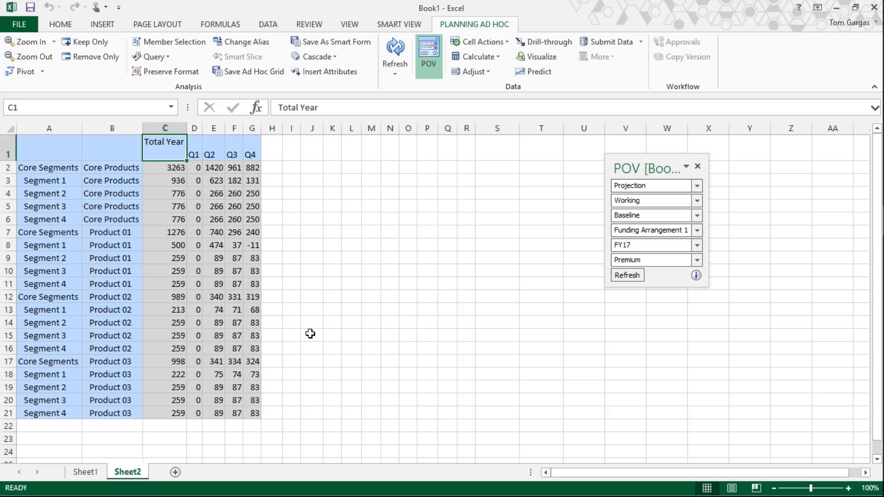
scroll(307, 334, down, 1)
scroll(307, 334, up, 1)
double_click(193, 151)
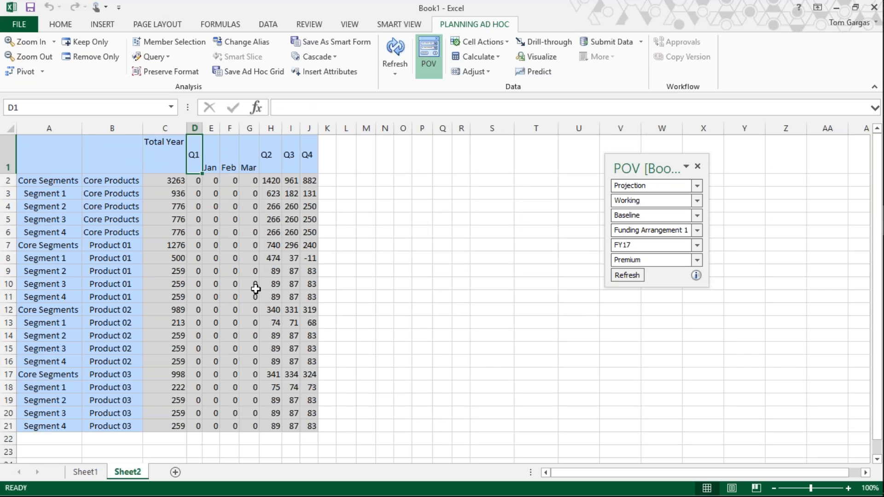
Switch to EPM Cloud in Firefox and run the Income Statement by Segment report as HTML for YearTotal and PAR
mouse_move(699, 276)
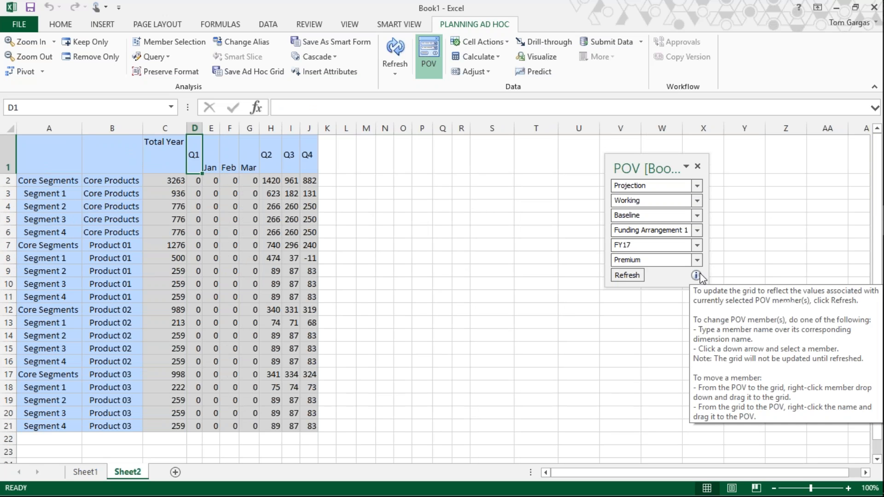
mouse_move(883, 322)
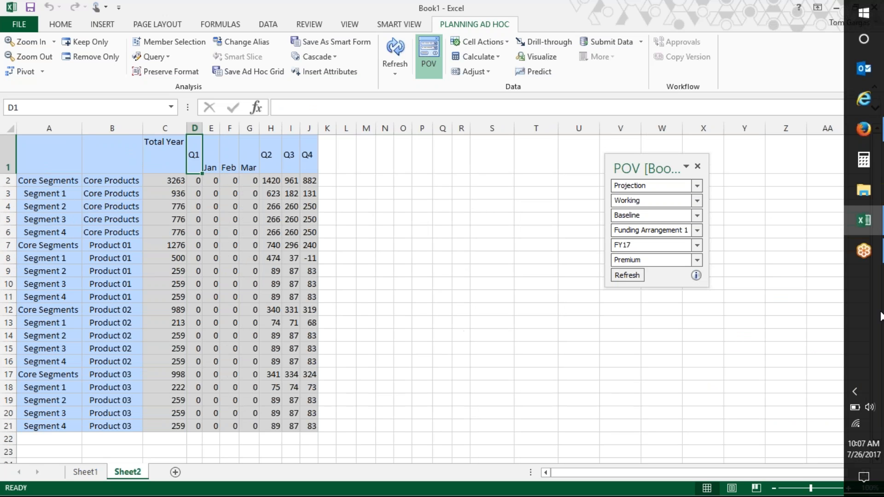
mouse_move(863, 129)
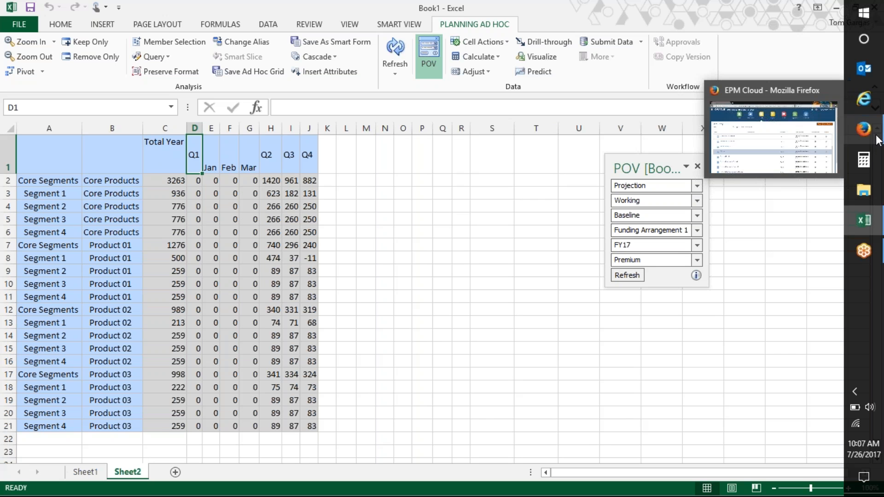
click(787, 134)
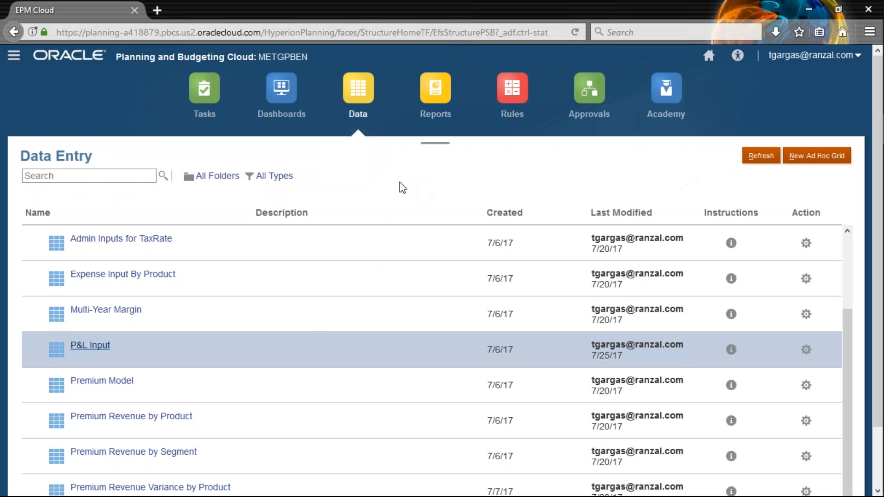
click(439, 118)
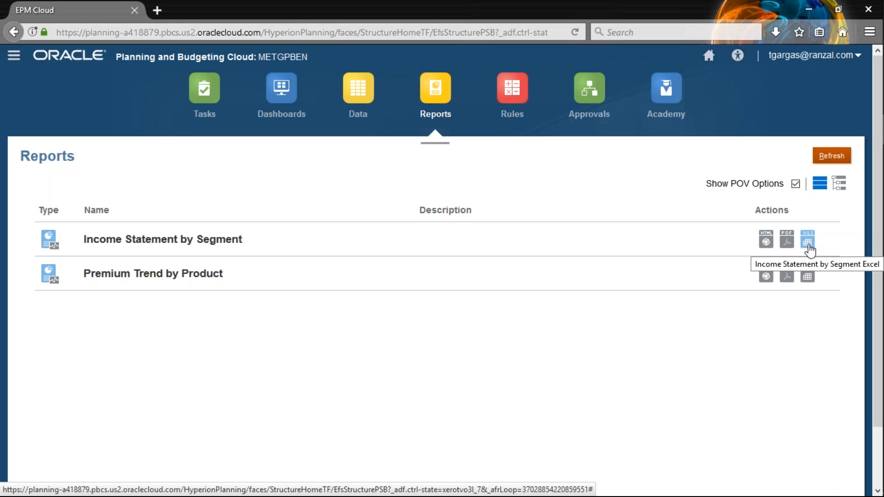
click(767, 244)
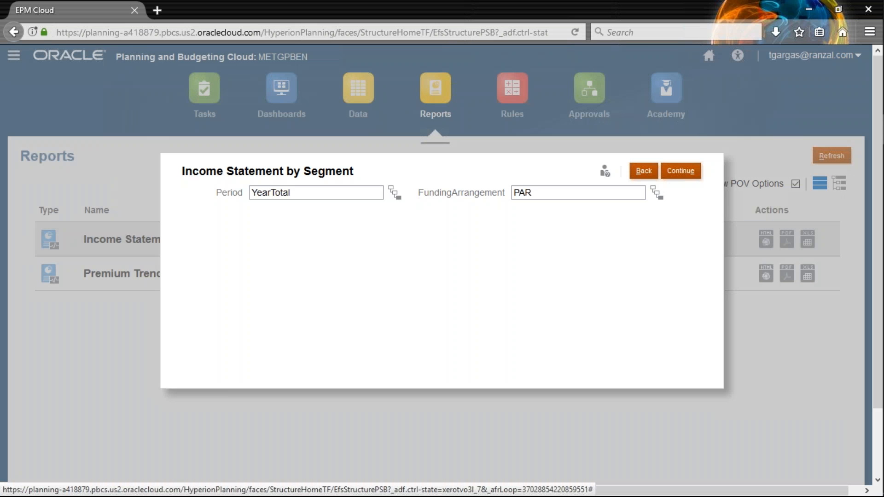
click(681, 170)
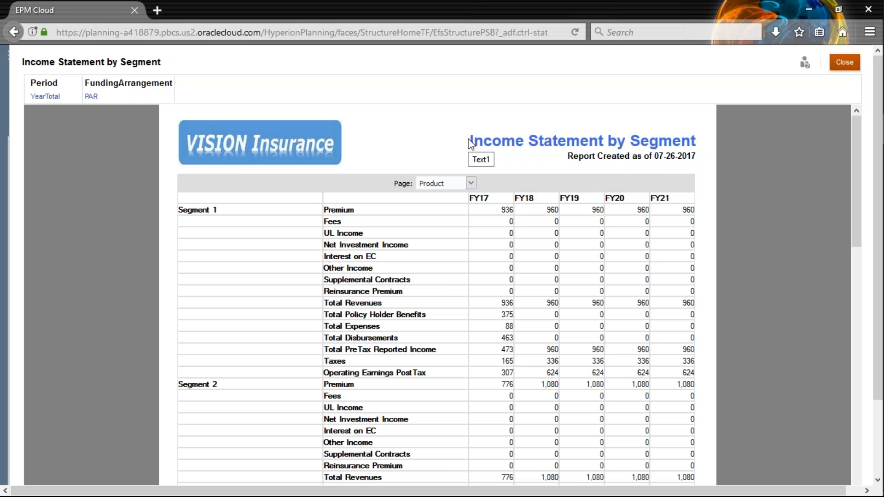
Check the report's creation date and change the report page from Product to Product01
drag(567, 156, 696, 157)
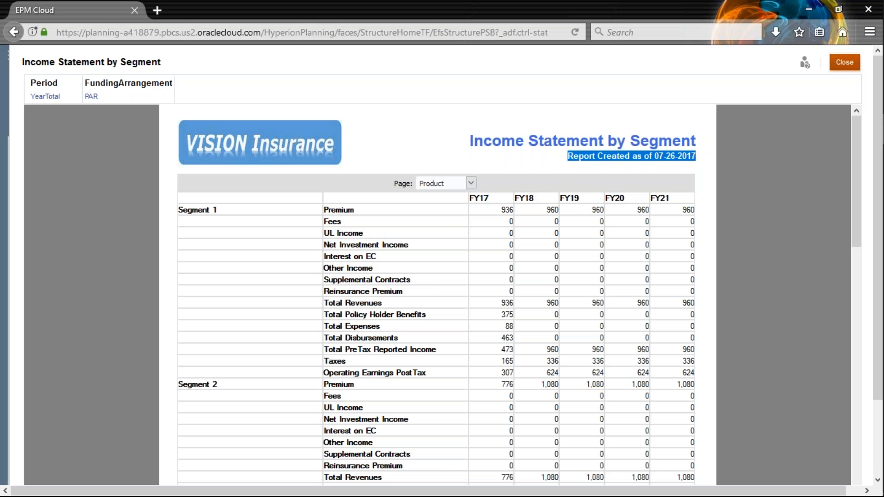
click(673, 164)
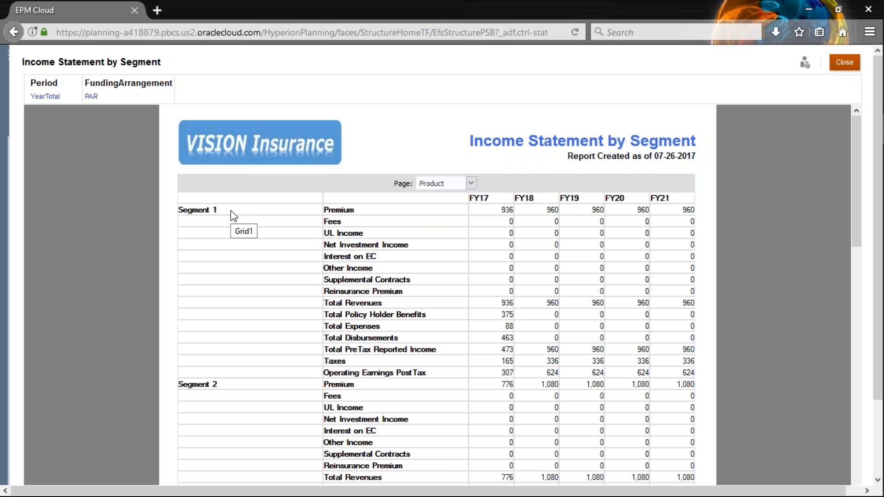
click(443, 183)
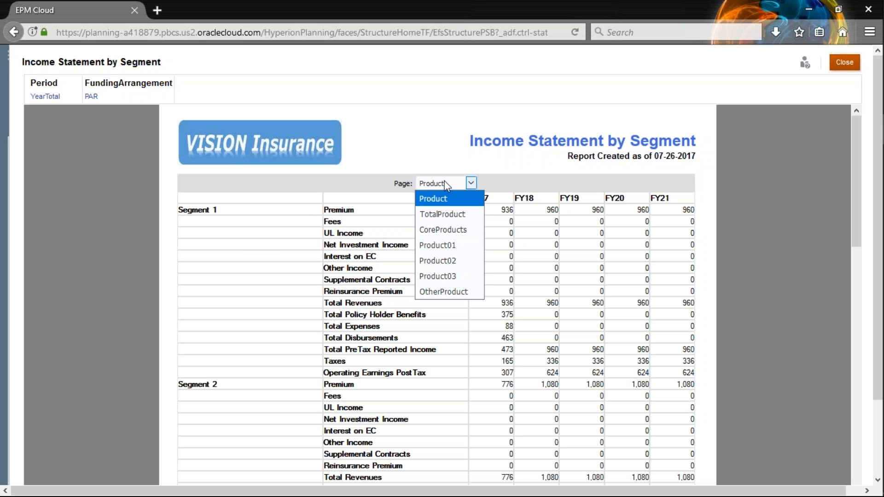
click(450, 247)
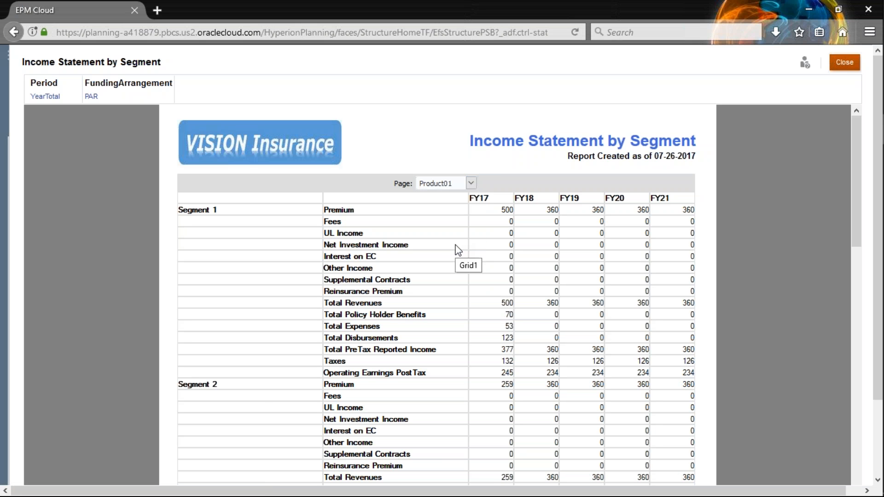
Change the Income Statement report's FundingArrangement to NP, then close it and return to the report list
click(92, 98)
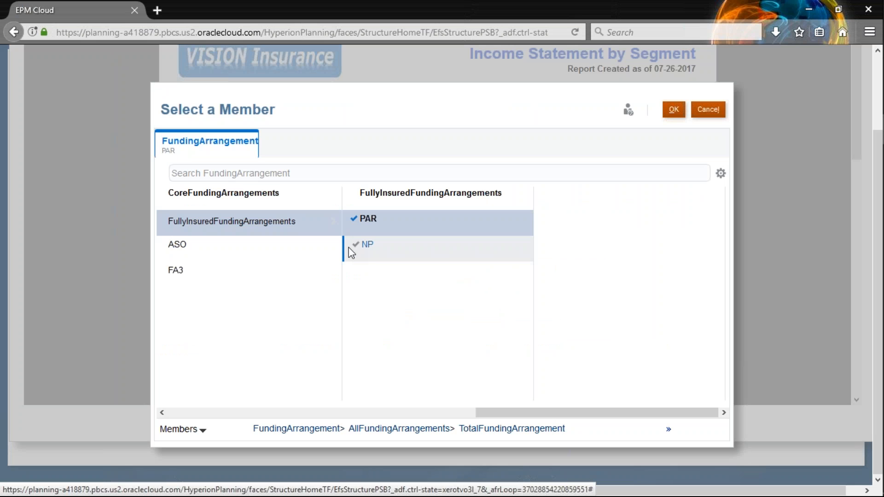
click(363, 247)
click(673, 113)
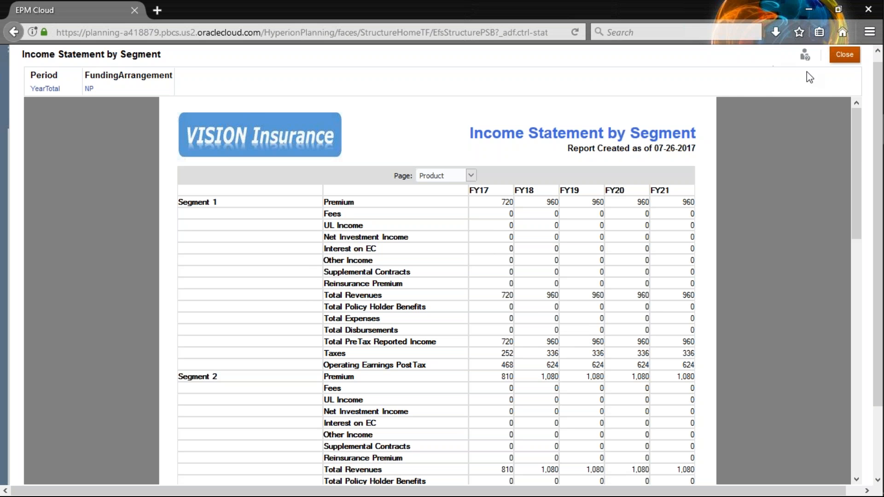
click(846, 56)
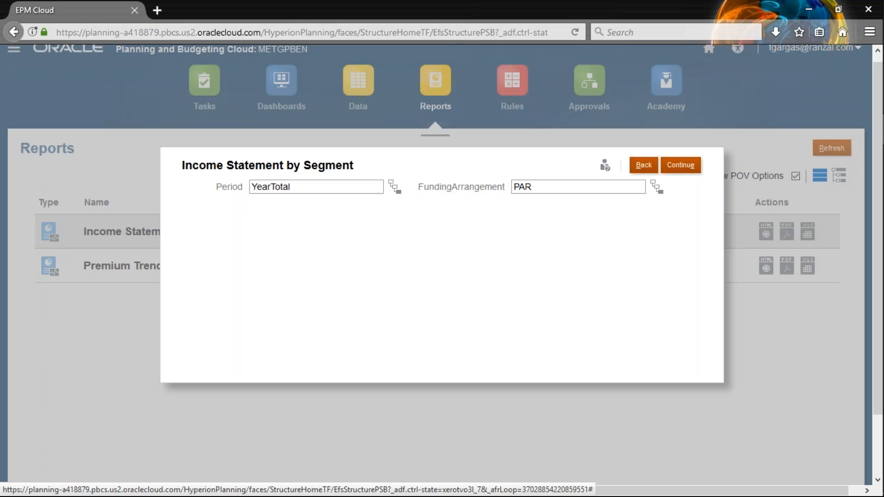
click(642, 169)
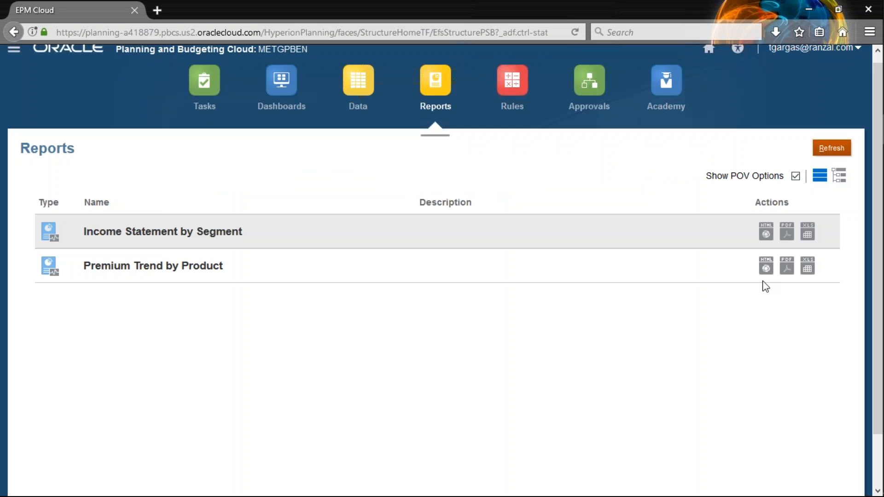
Run the Premium Trend by Product report as a PDF with its Period changed to Q2, then return to the report list
click(786, 268)
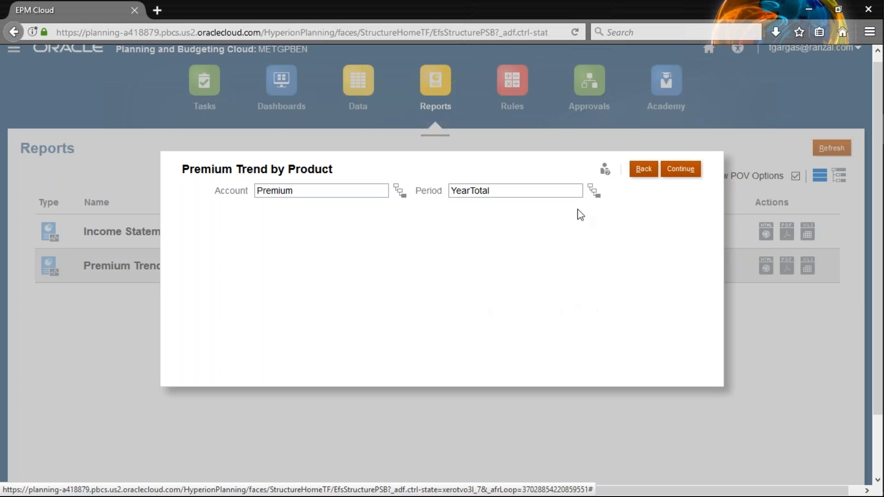
click(687, 178)
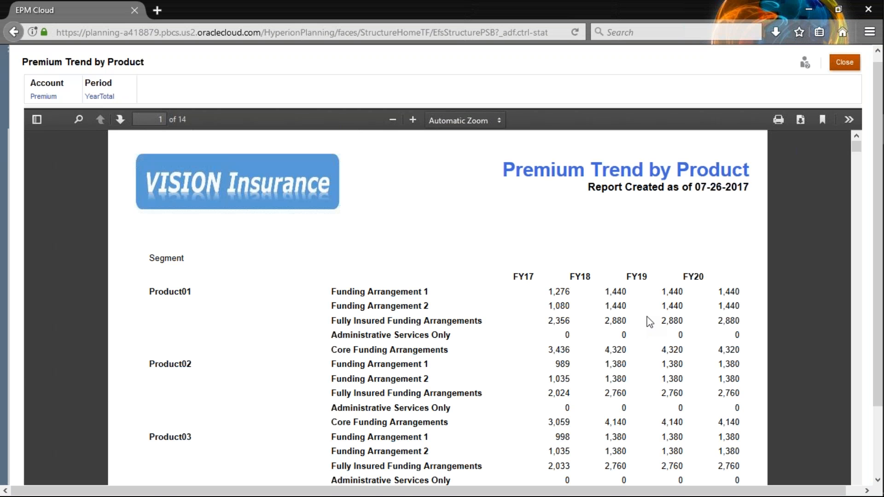
click(110, 99)
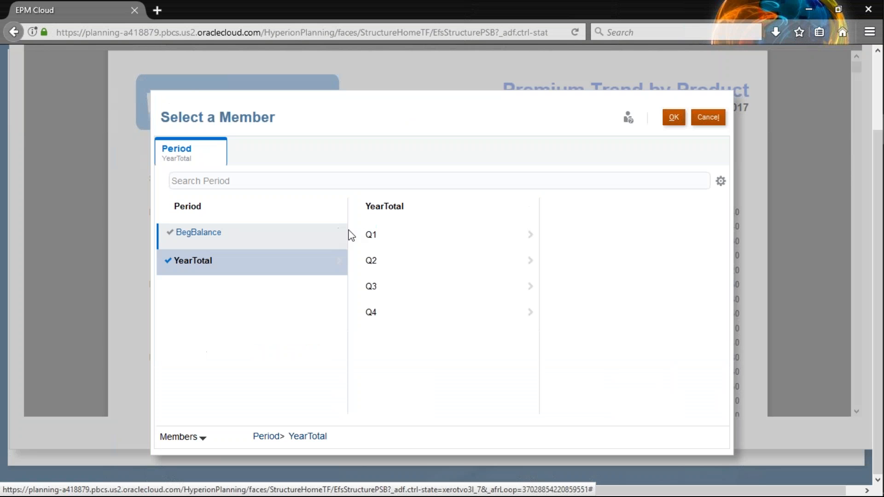
click(366, 261)
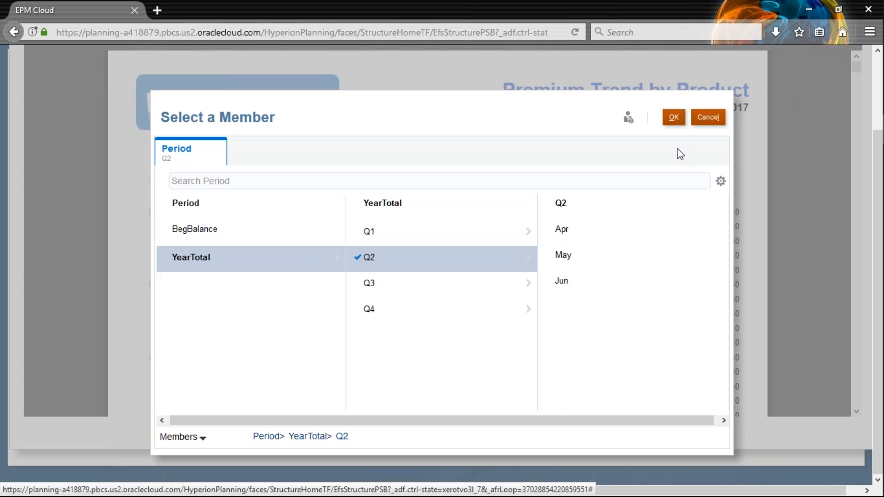
click(679, 119)
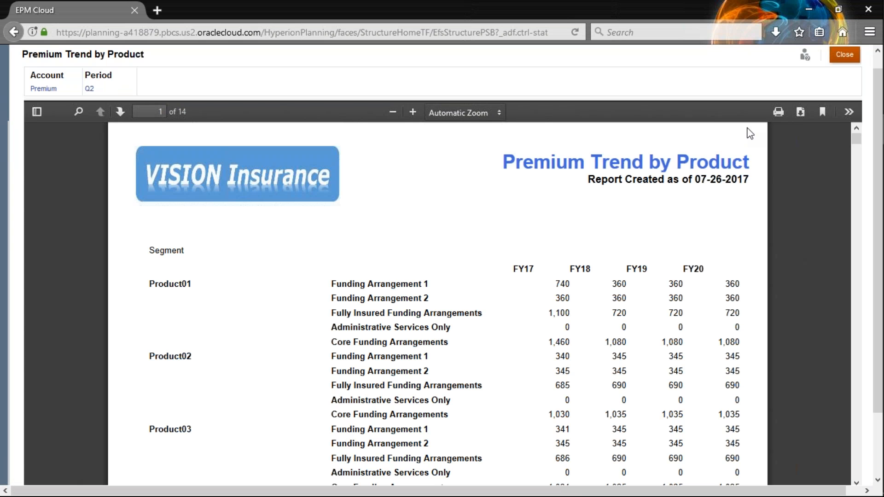
click(842, 62)
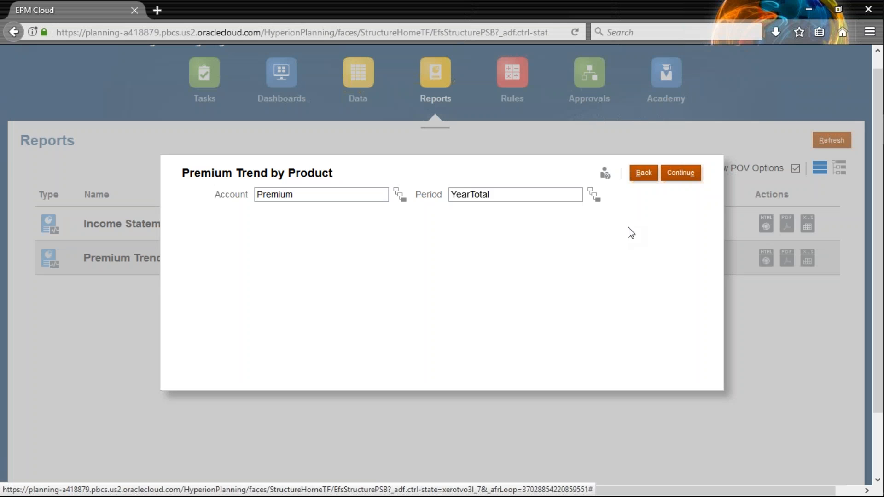
click(643, 172)
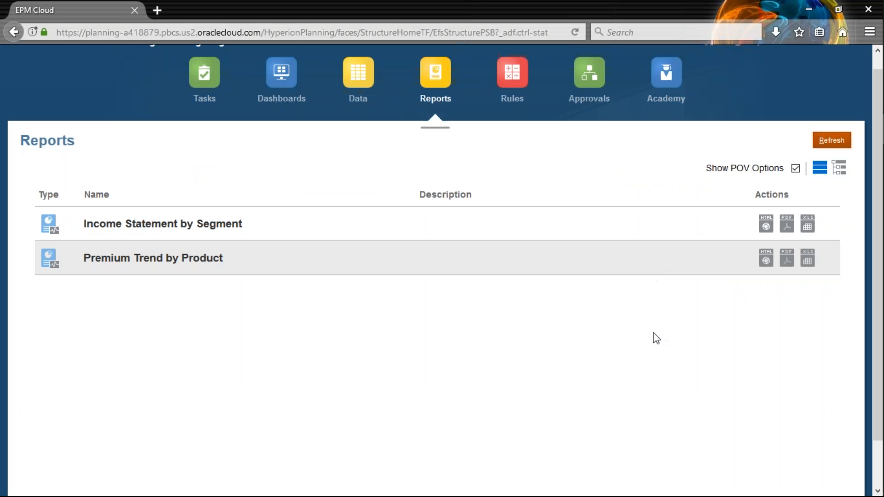
Go to the dashboards list and open the Projection Analysis Dashboard
scroll(359, 380, up, 1)
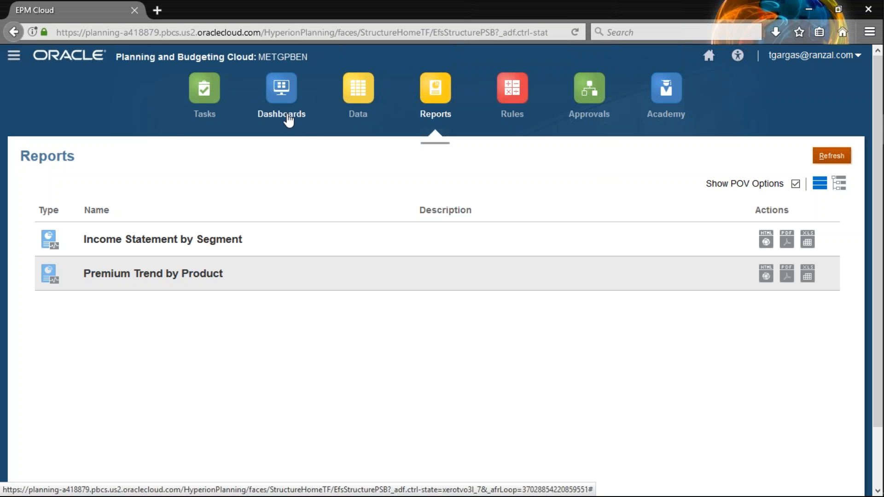
click(288, 121)
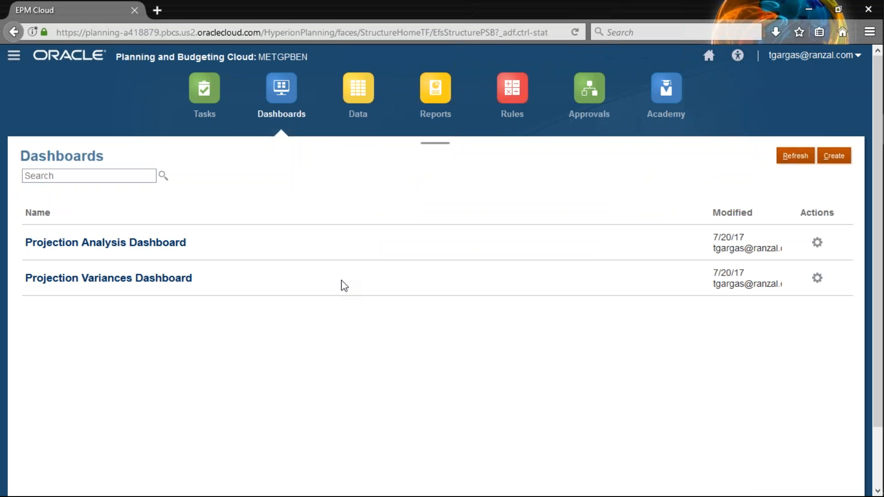
click(163, 244)
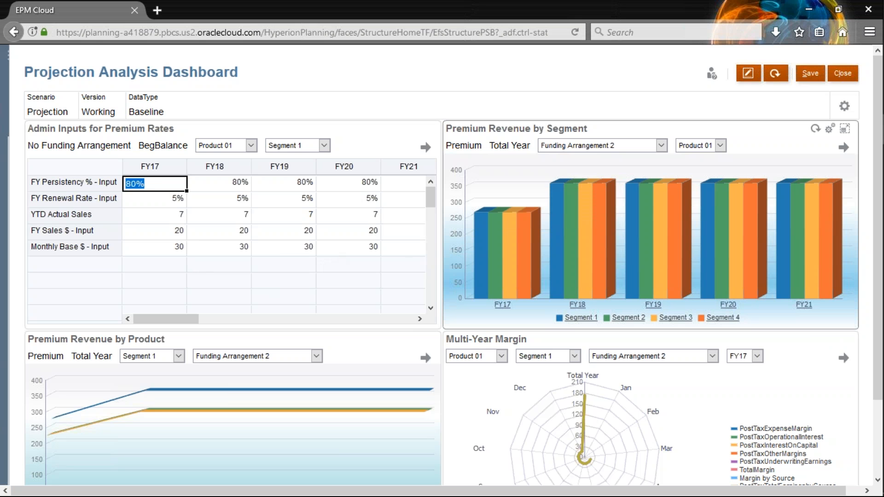
Set the Premium Revenue by Segment and Premium Revenue by Product charts to Funding Arrangement 1 and apply the selections
click(567, 152)
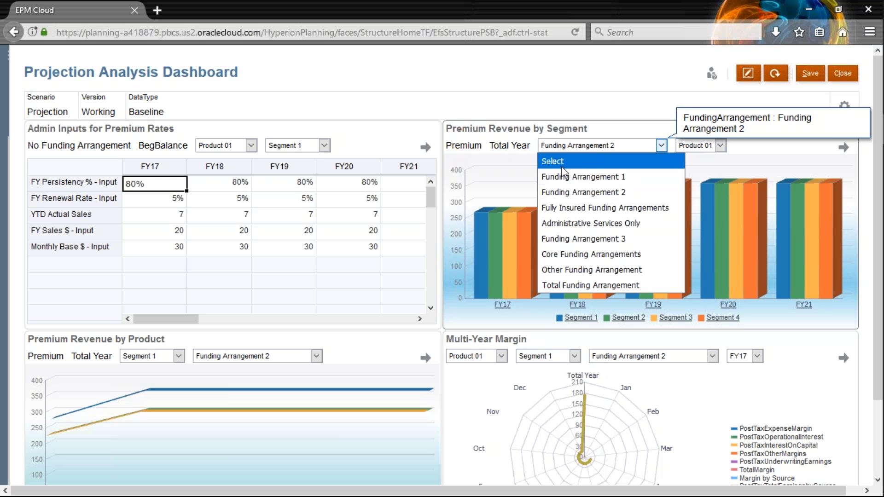
click(560, 174)
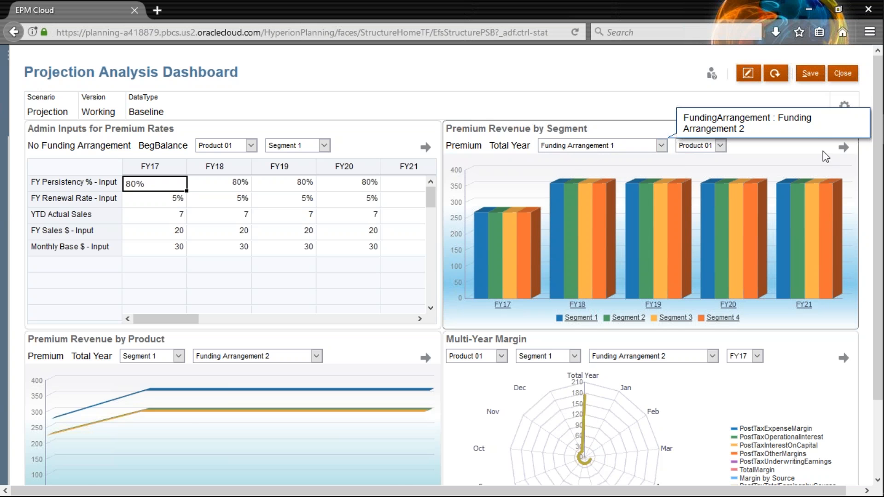
click(845, 148)
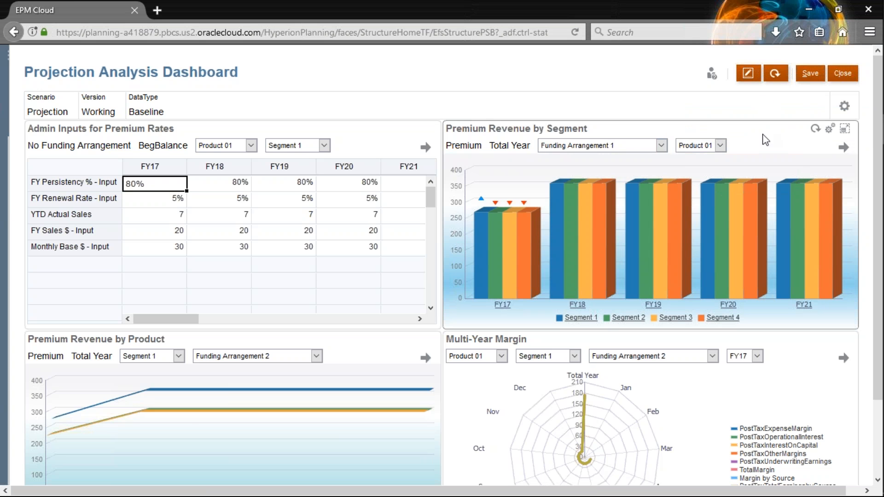
click(243, 357)
click(277, 231)
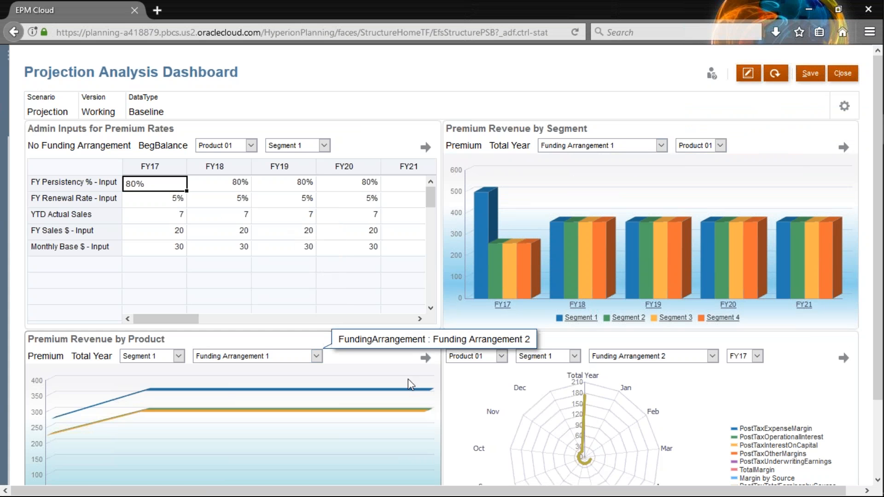
click(431, 359)
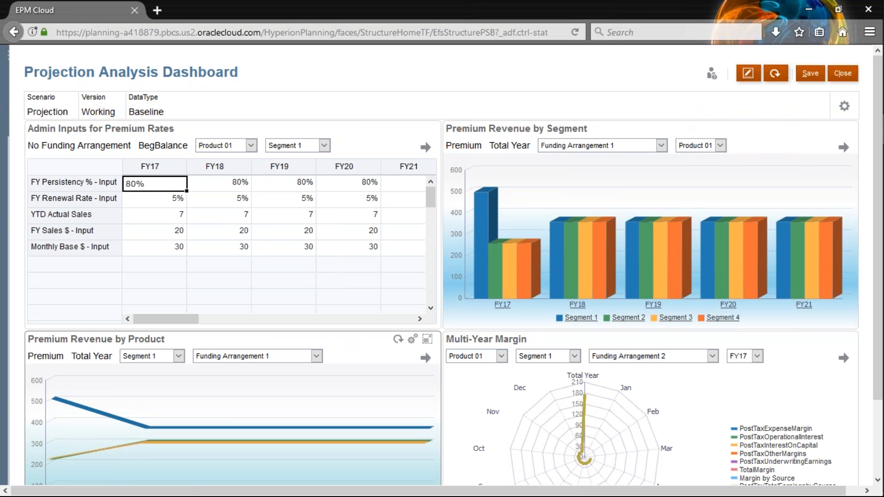
Close the Projection Analysis Dashboard, view the Projection Variances Dashboard and return to the dashboards list
click(842, 73)
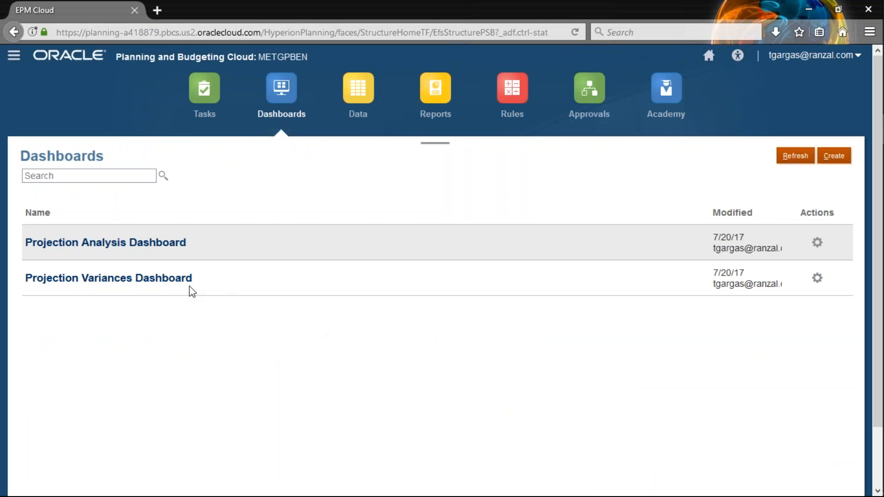
click(186, 279)
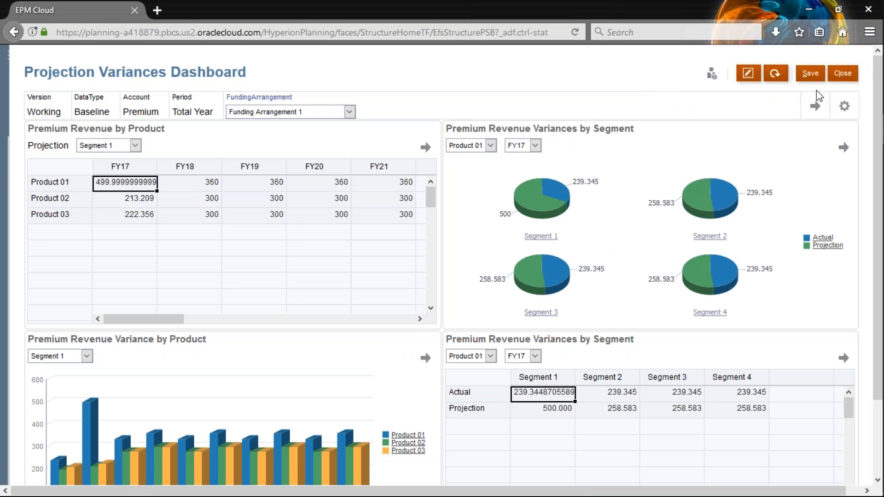
click(842, 74)
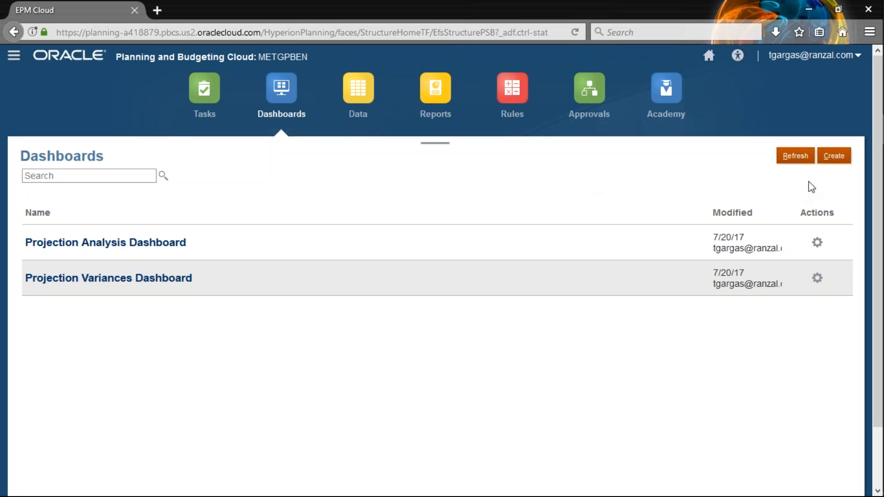
Create a new dashboard and name it New Dashboard
click(833, 157)
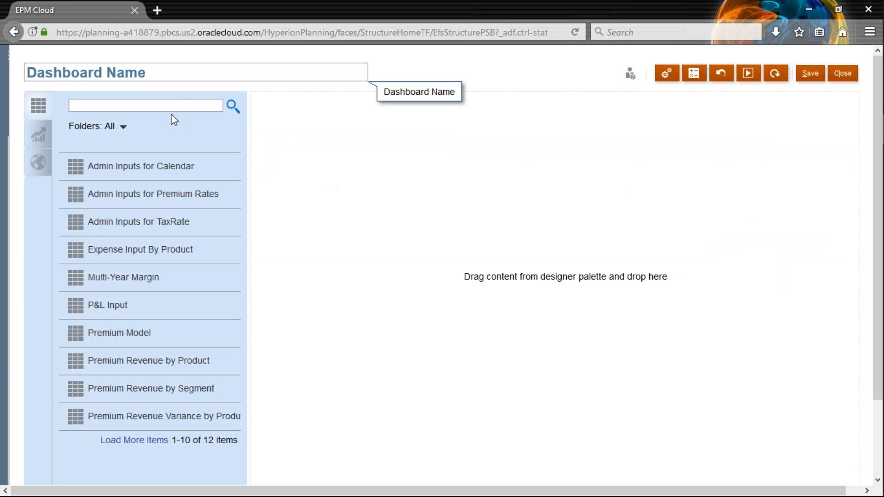
click(121, 74)
drag(121, 75, 31, 76)
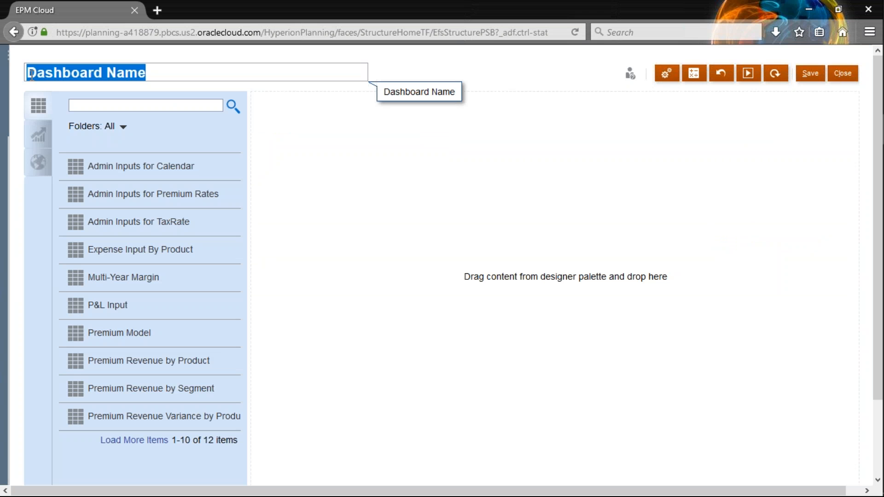
text(New Dash)
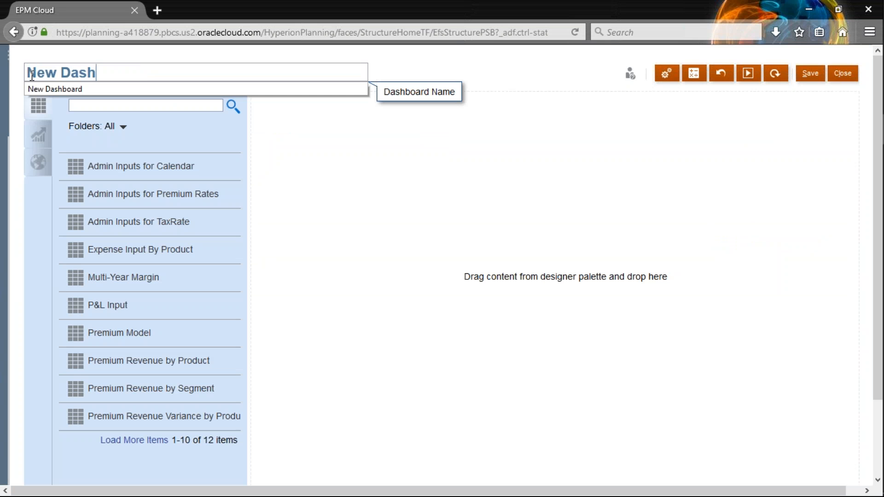
text(board)
click(41, 89)
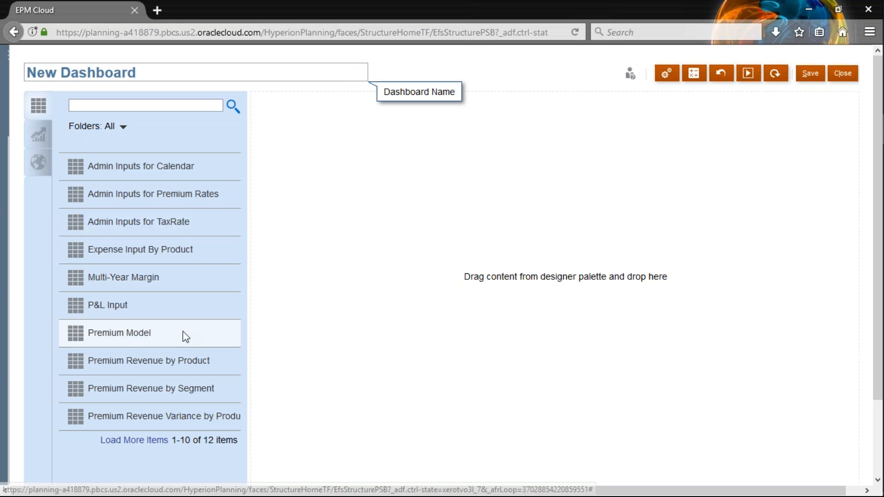
Place the Admin Inputs for Premium Rates and Premium Revenue by Segment forms side by side, showing the latter as a 3D bar chart
drag(125, 195, 313, 224)
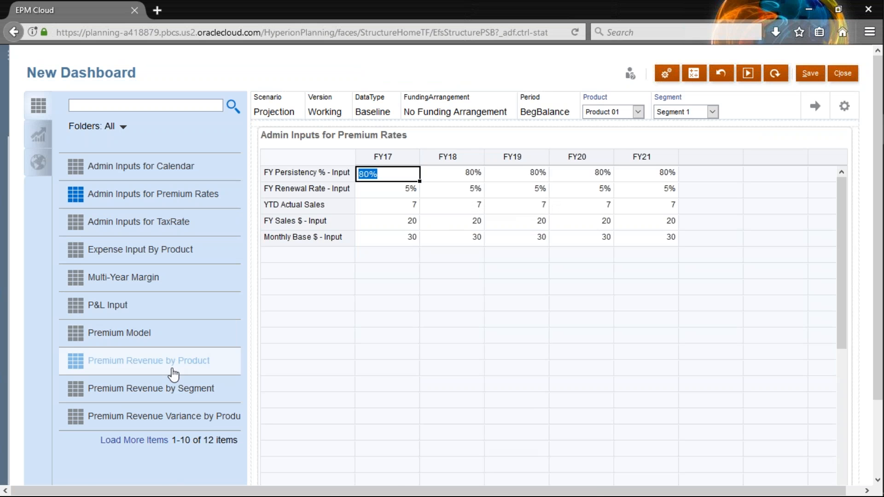
drag(123, 390, 820, 317)
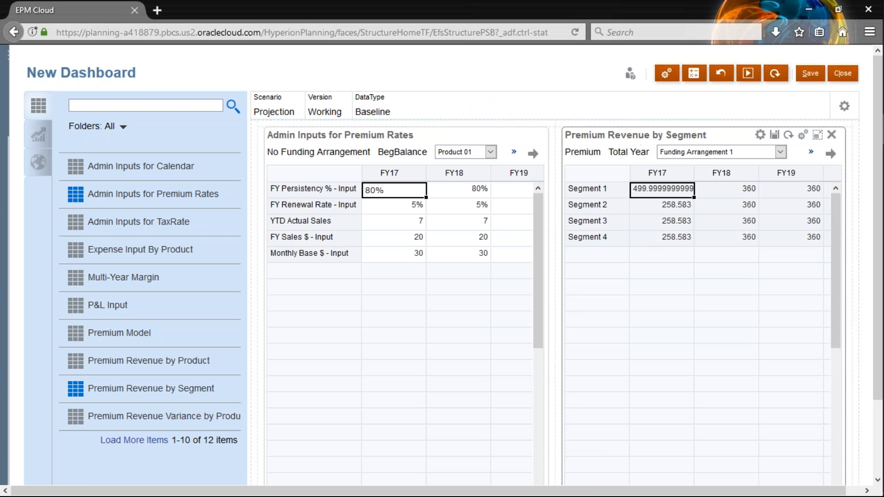
click(802, 135)
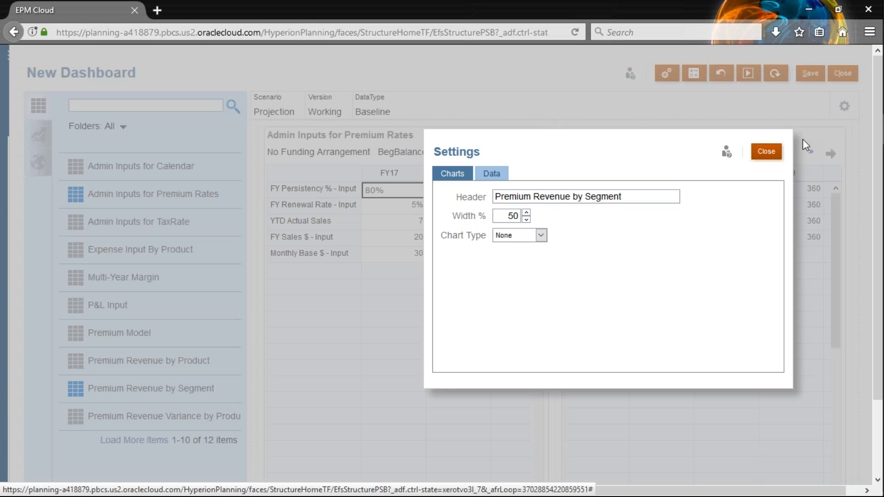
click(540, 237)
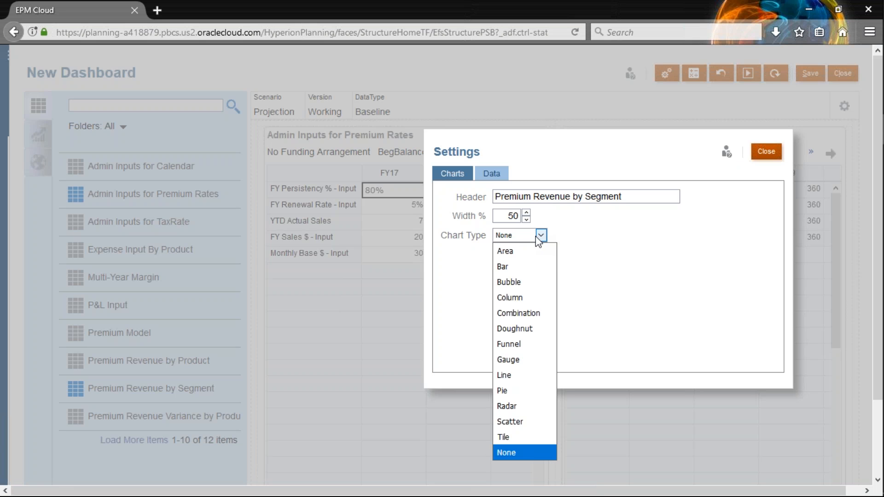
click(526, 269)
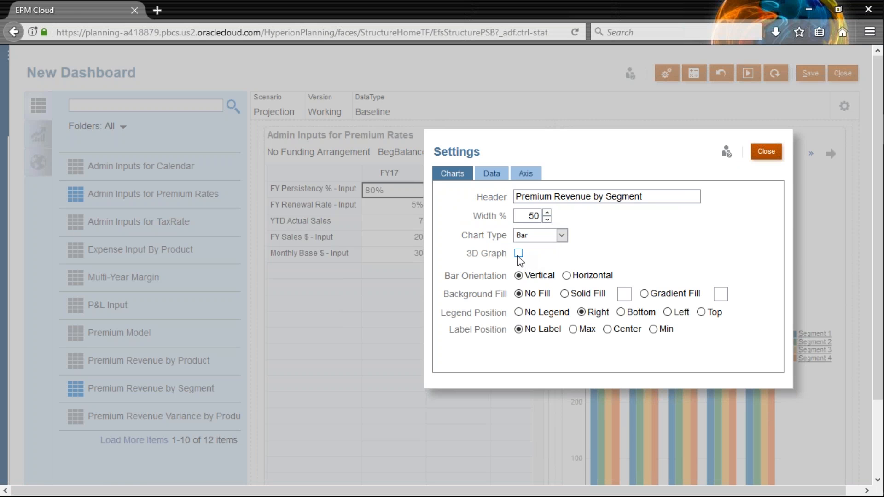
click(518, 254)
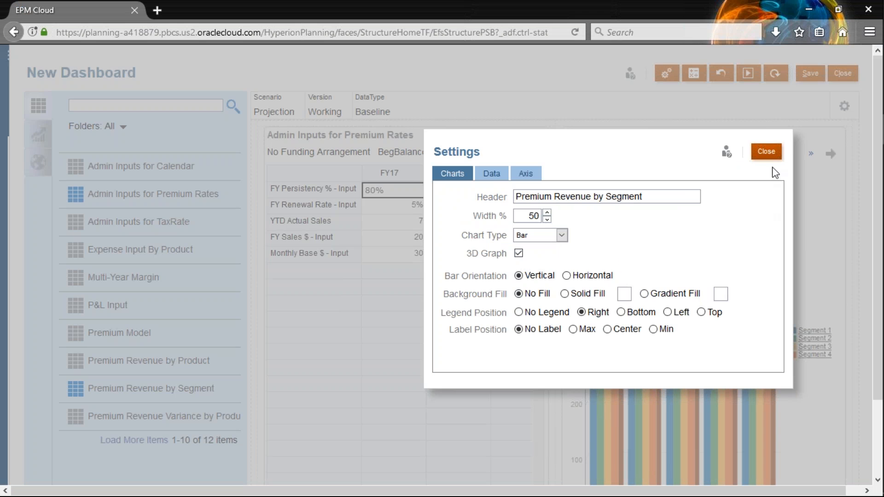
click(766, 152)
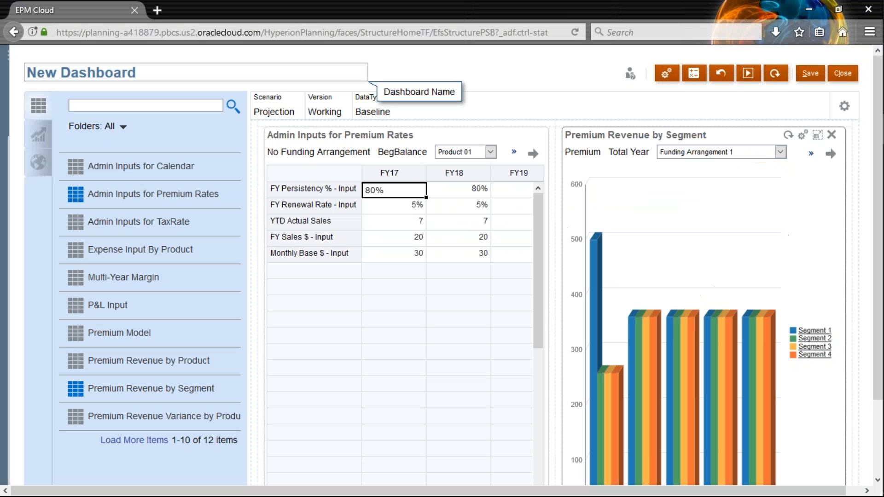
Save the new dashboard's definition and close the designer to return to the dashboards list
click(810, 73)
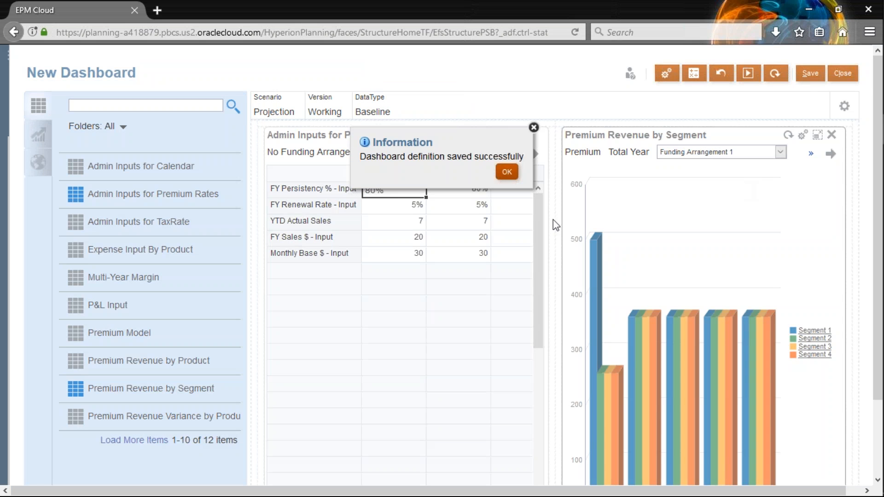
click(508, 172)
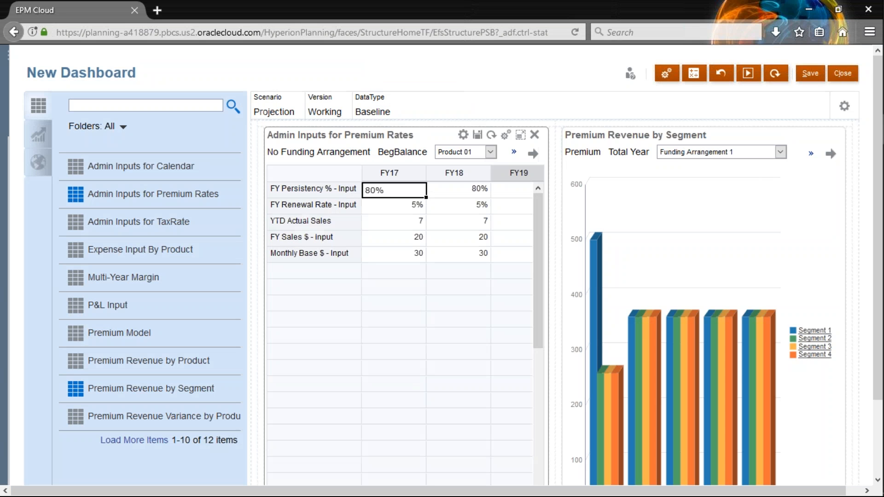
click(848, 83)
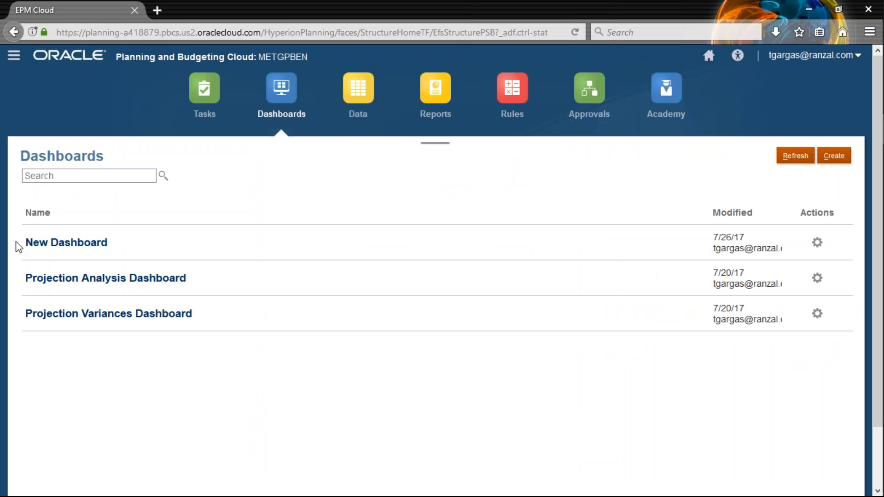
Open New Dashboard from the list and review its premium rate inputs and the full Premium Revenue by Segment chart
click(45, 243)
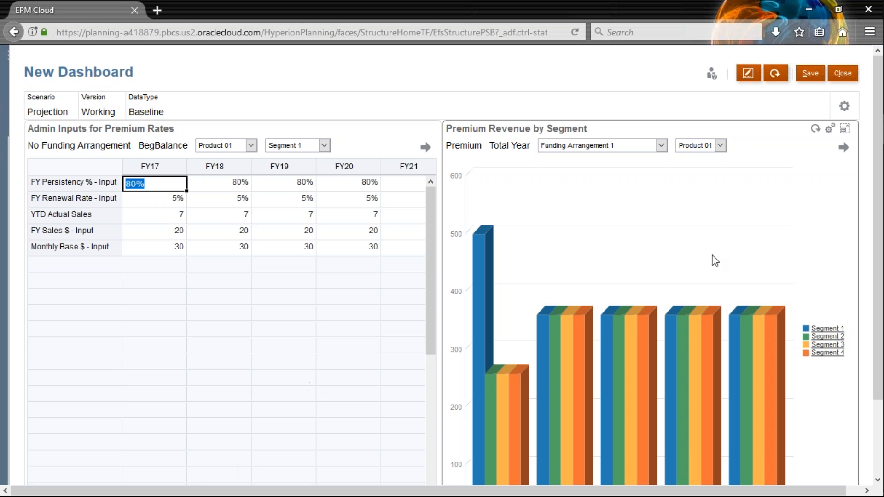
scroll(779, 252, down, 3)
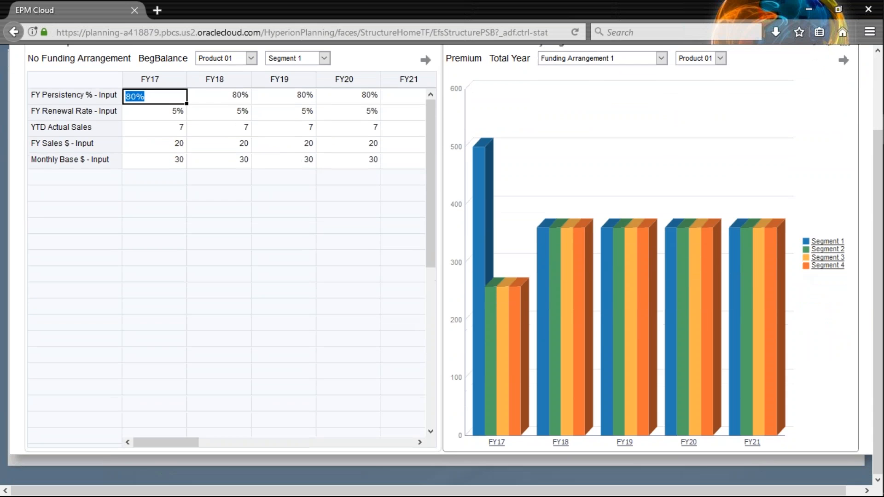
scroll(800, 351, up, 3)
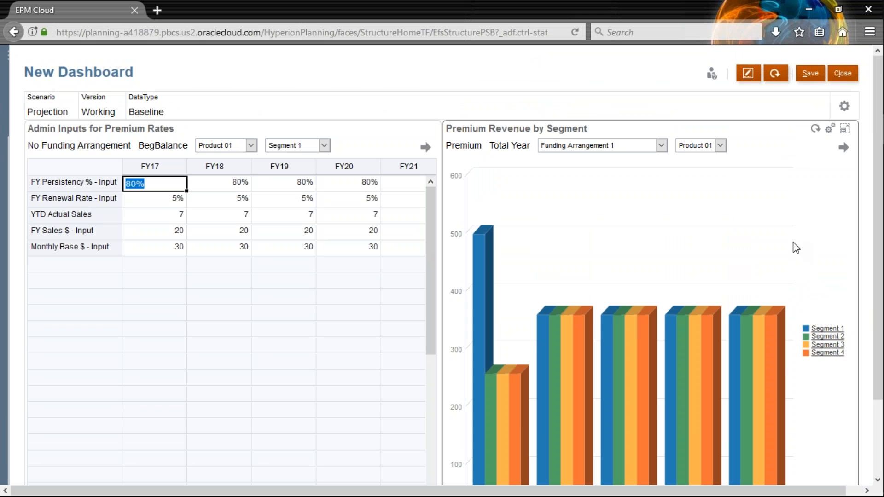
click(764, 16)
click(710, 173)
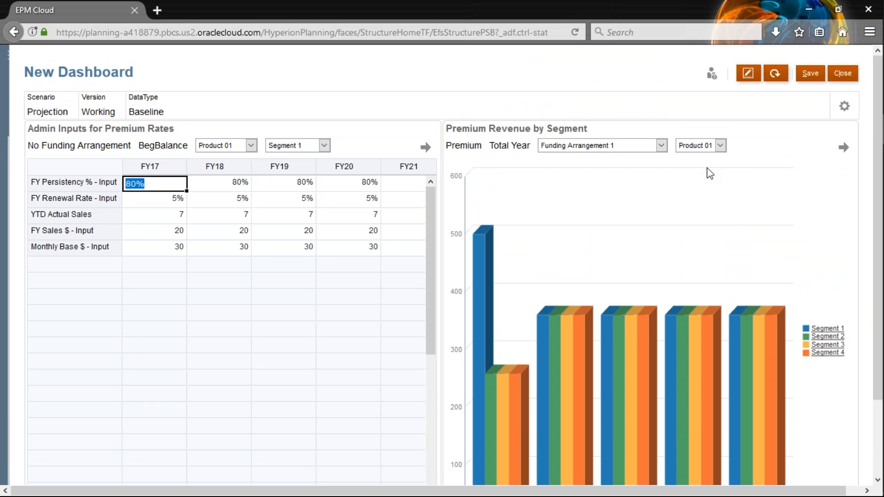